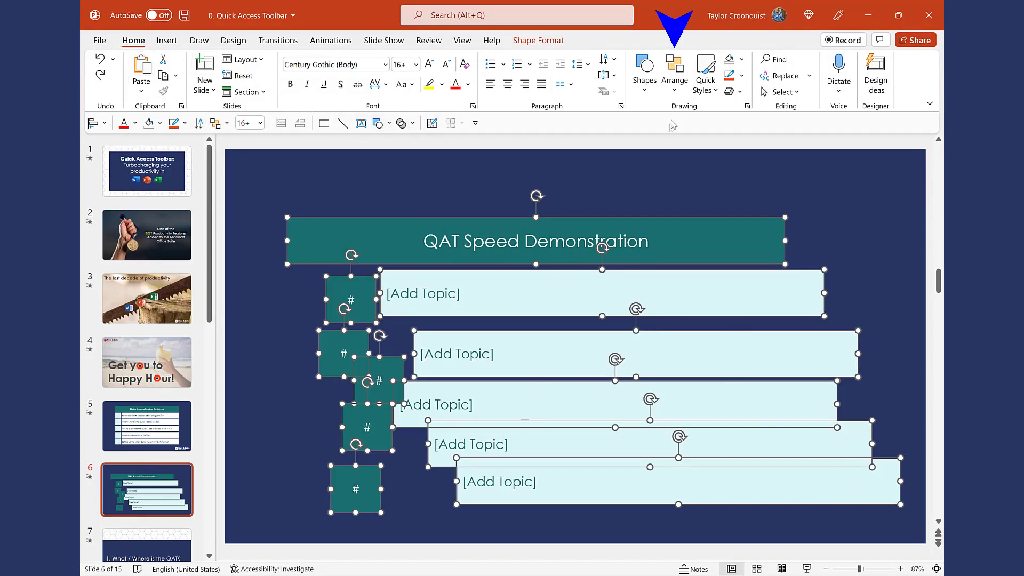
- Preview the Align options for the selected shapes, then dismiss them and clear the selection
{"action": "left_click", "coordinate": [674, 84]}
{"action": "mouse_move", "coordinate": [692, 302]}
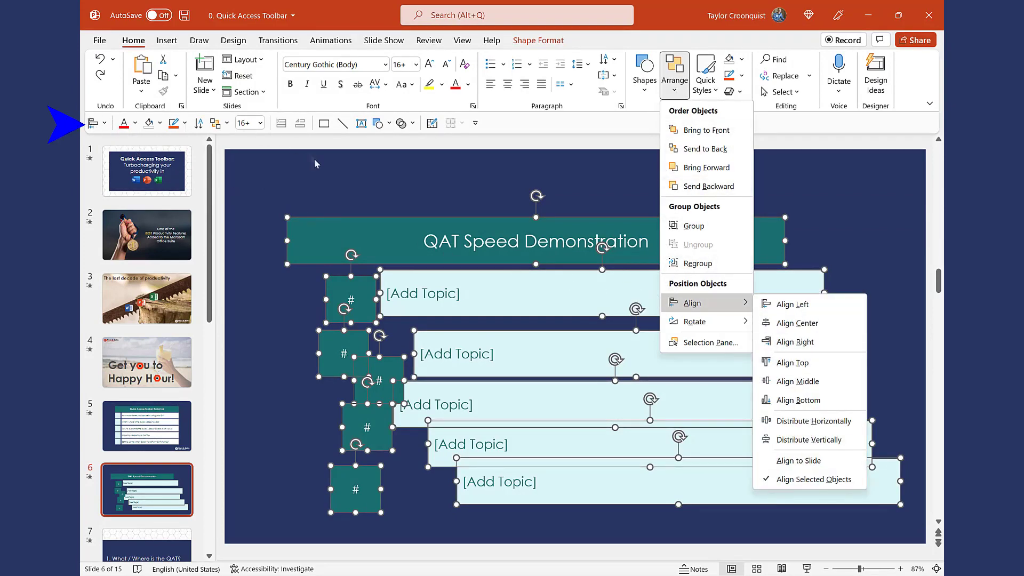
{"action": "left_click", "coordinate": [319, 173]}
{"action": "left_click", "coordinate": [319, 174]}
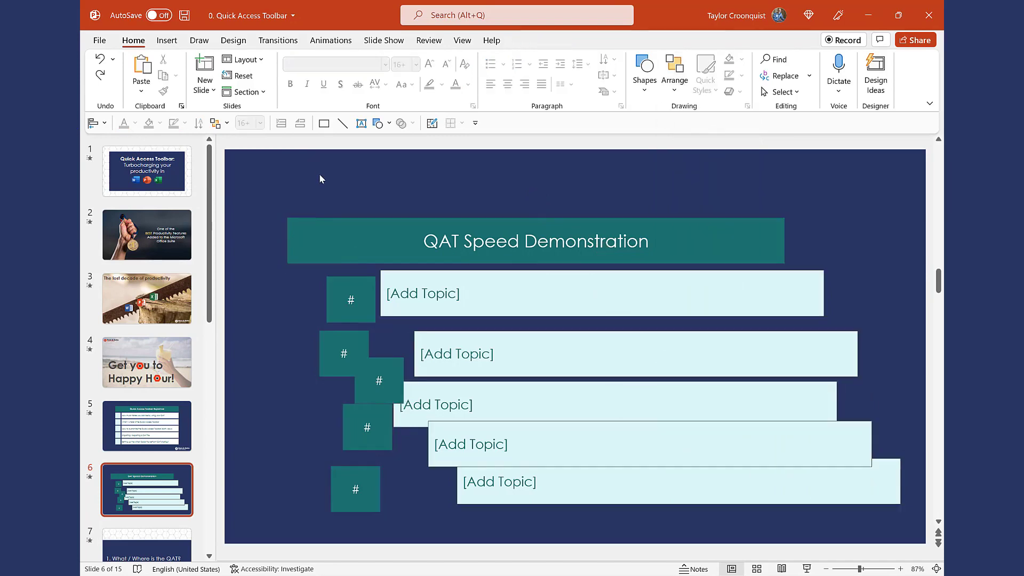
- Align the left edges of the five # squares with the title bar
{"action": "left_click_drag", "start_coordinate": [421, 522], "coordinate": [263, 243]}
{"action": "left_click", "coordinate": [317, 223], "text": "shift"}
{"action": "key", "text": "alt+1"}
{"action": "key", "text": "l"}
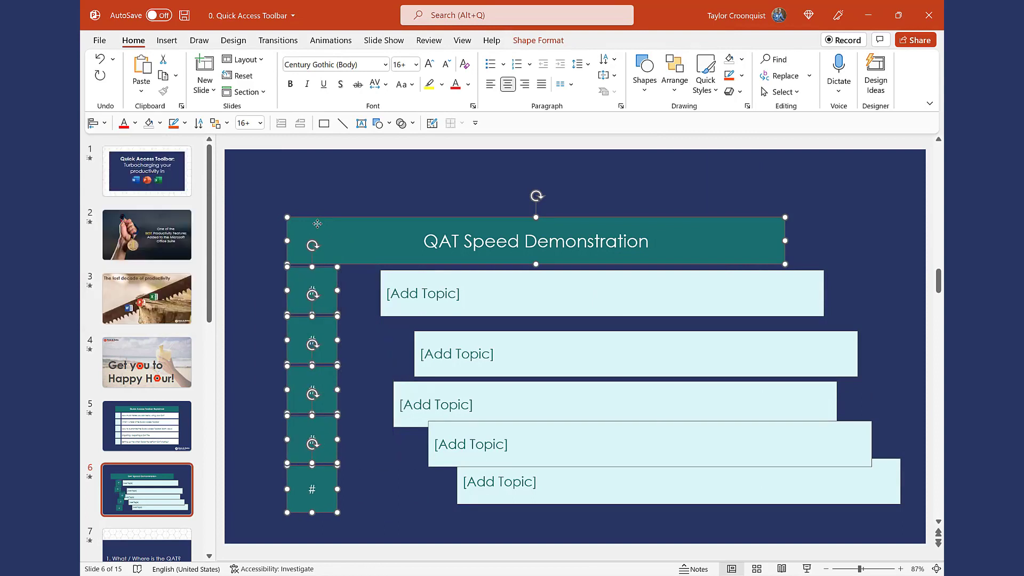
{"action": "left_click", "coordinate": [263, 176]}
- Line up the bottom Add Topic box with its # square
{"action": "left_click_drag", "start_coordinate": [264, 181], "coordinate": [411, 513]}
{"action": "left_click", "coordinate": [410, 513]}
{"action": "left_click", "coordinate": [460, 499]}
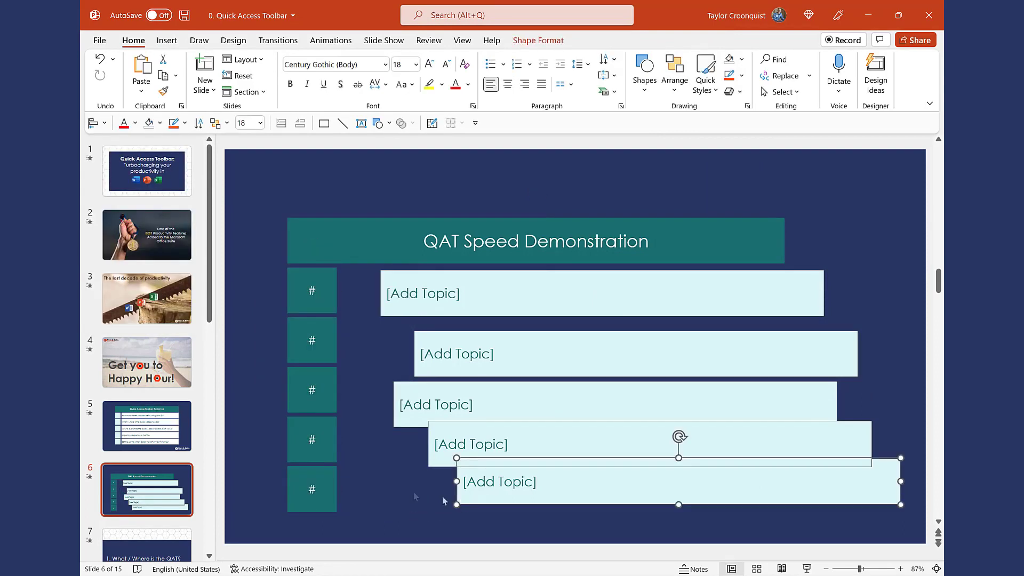
{"action": "left_click", "coordinate": [311, 483], "text": "shift"}
{"action": "key", "text": "alt+1"}
{"action": "key", "text": "Escape"}
- Right-align the five Add Topic boxes with the title, then distribute all rows vertically
{"action": "left_click_drag", "start_coordinate": [915, 522], "coordinate": [347, 247]}
{"action": "left_click_drag", "start_coordinate": [461, 297], "coordinate": [354, 259]}
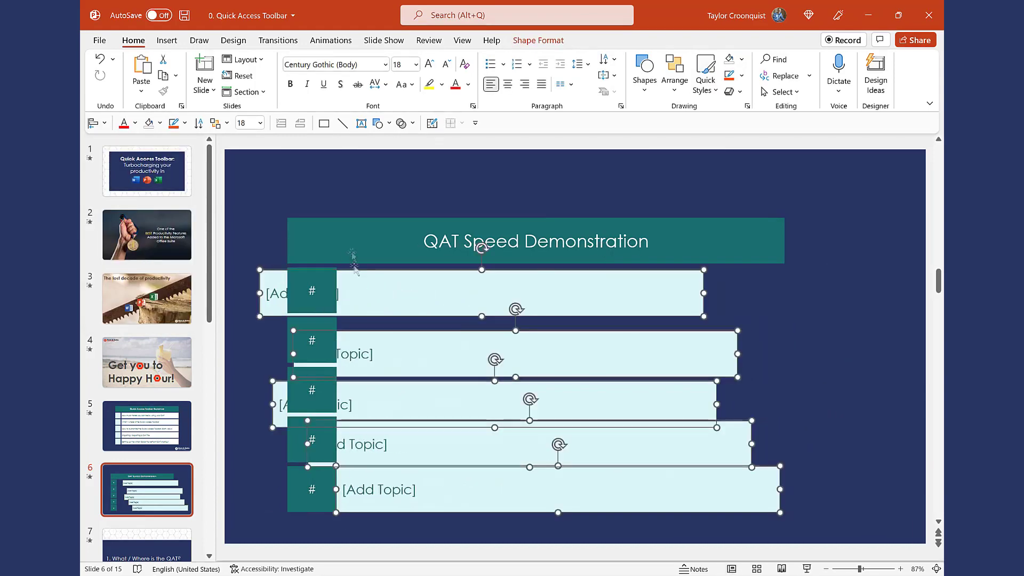
{"action": "left_click", "coordinate": [350, 241], "text": "shift"}
{"action": "key", "text": "alt+1"}
{"action": "key", "text": "r"}
{"action": "key", "text": "alt+1"}
{"action": "key", "text": "v"}
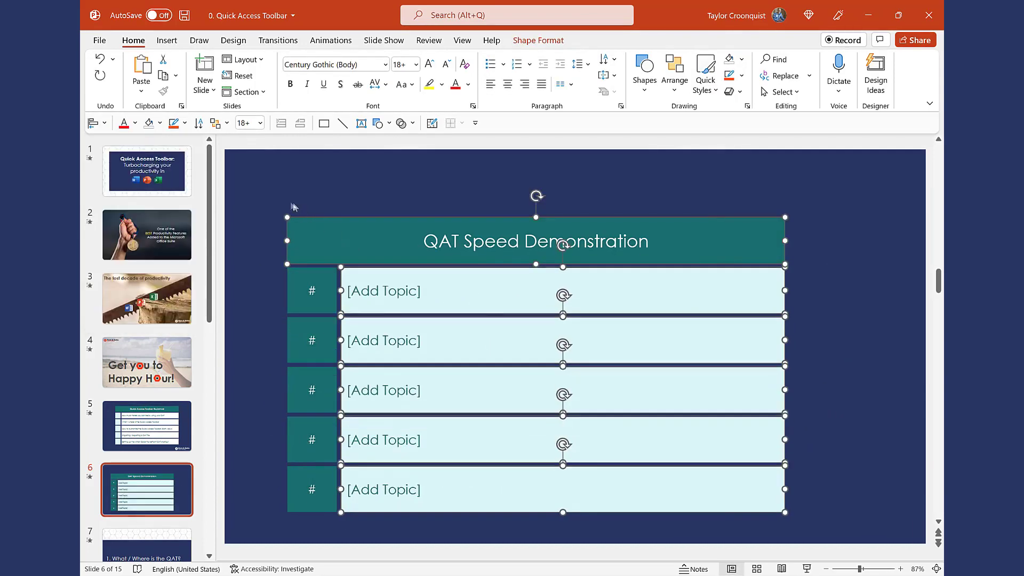
- Centre the whole table horizontally and vertically on the slide
{"action": "left_click_drag", "start_coordinate": [265, 187], "coordinate": [806, 524]}
{"action": "key", "text": "alt+1"}
{"action": "key", "text": "c"}
{"action": "key", "text": "alt+1"}
{"action": "key", "text": "m"}
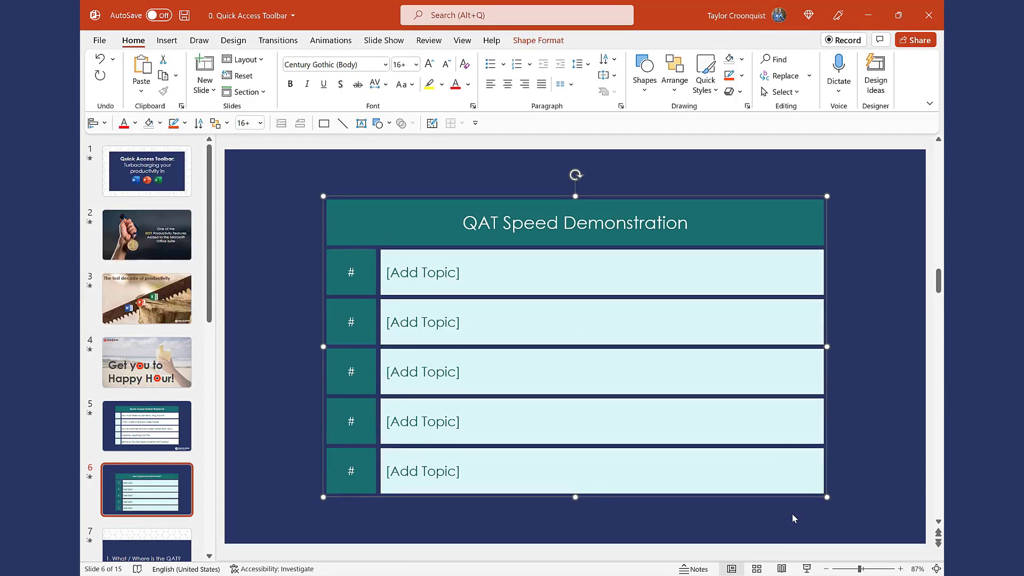
- Ungroup the table back into separate shapes
{"action": "key", "text": "ctrl+shift+g"}
{"action": "left_click_drag", "start_coordinate": [874, 504], "coordinate": [295, 186]}
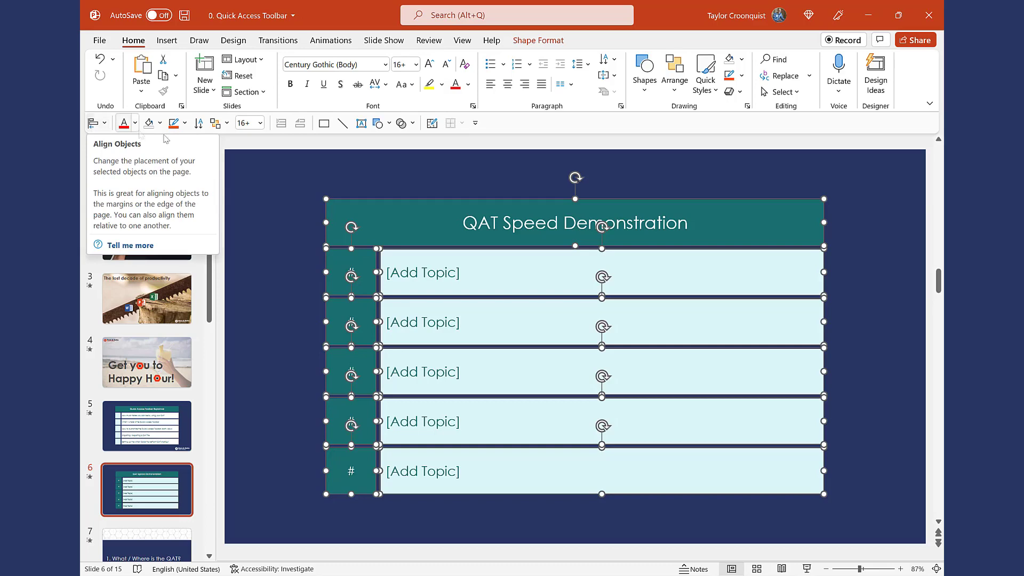
{"action": "left_click", "coordinate": [406, 169]}
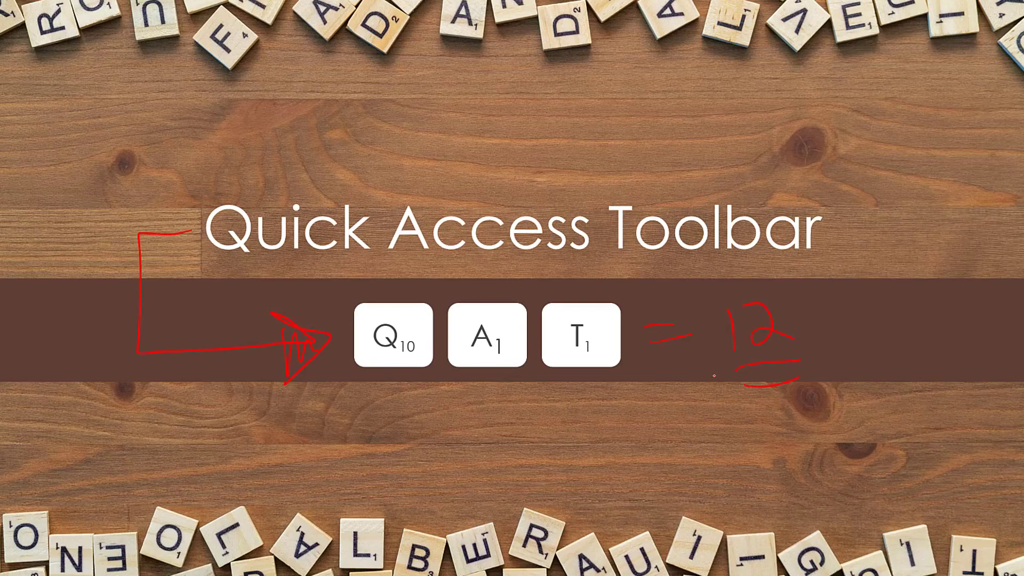
- Step through the slides showing the toolbar below and then above the Ribbon
{"action": "key", "text": "Right"}
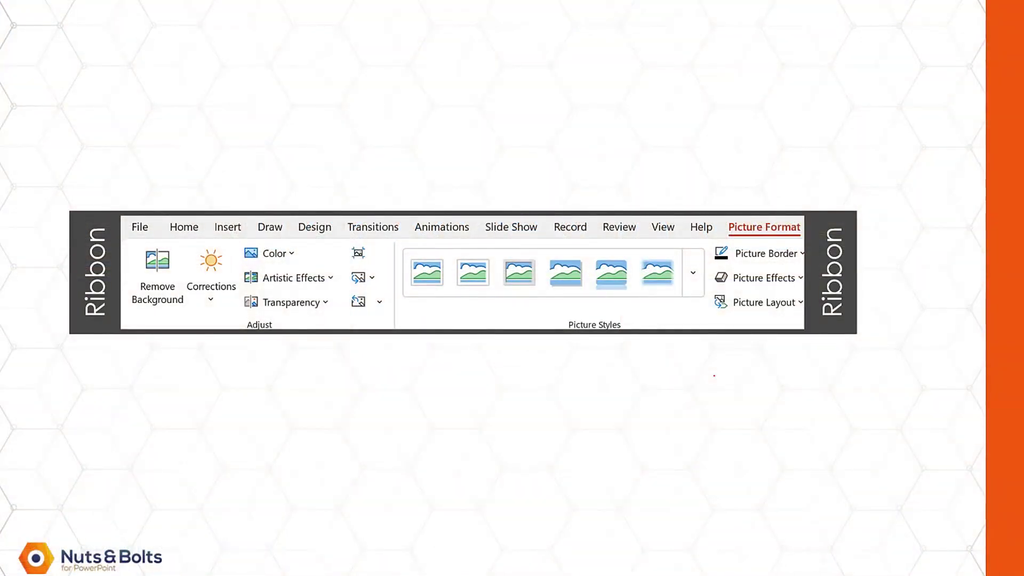
{"action": "key", "text": "Right"}
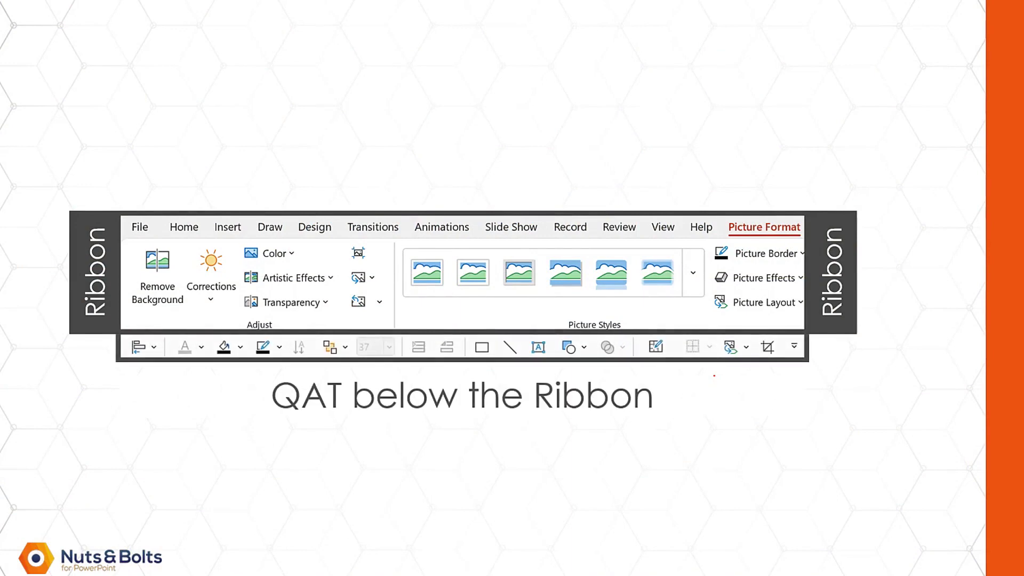
{"action": "key", "text": "Right"}
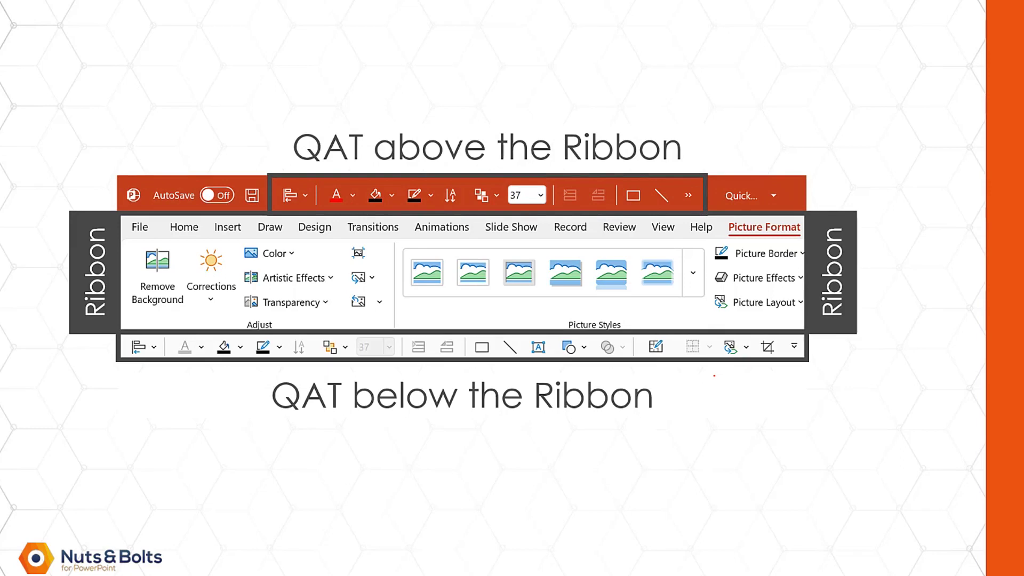
{"action": "key", "text": "Right"}
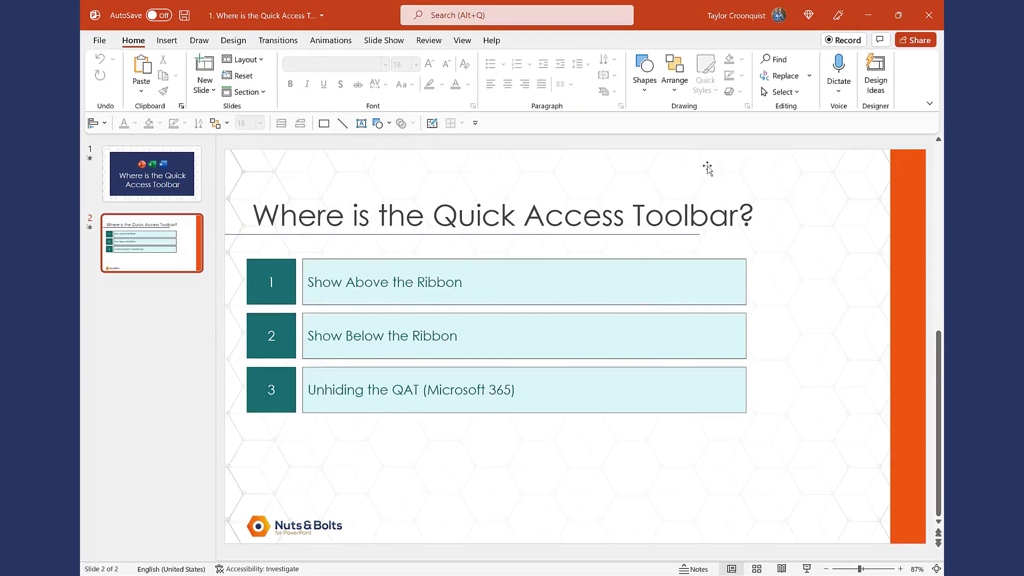
{"action": "left_click", "coordinate": [378, 262]}
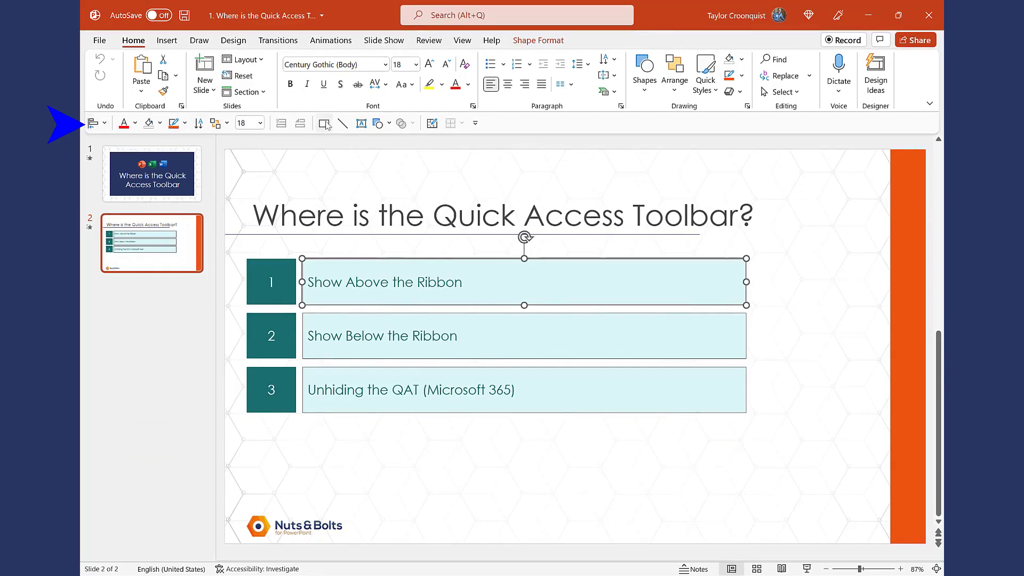
{"action": "left_click", "coordinate": [474, 124]}
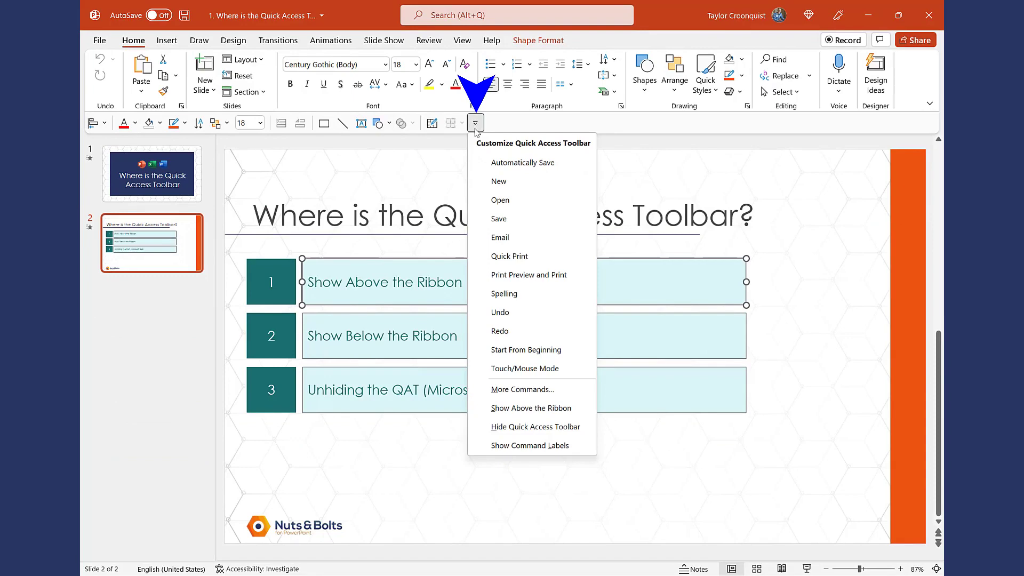
{"action": "left_click", "coordinate": [524, 408]}
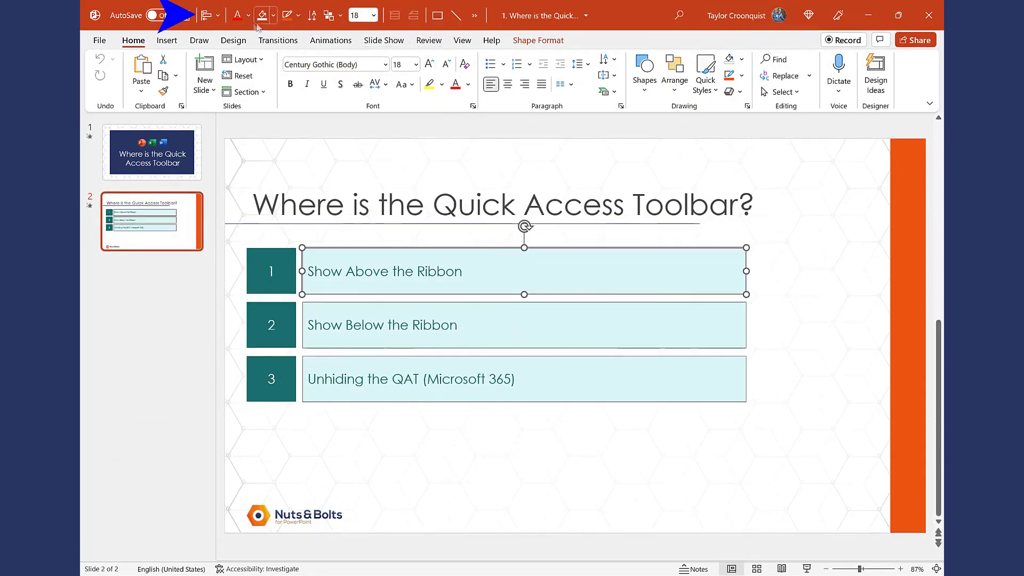
{"action": "left_click", "coordinate": [474, 16]}
{"action": "left_click", "coordinate": [593, 36]}
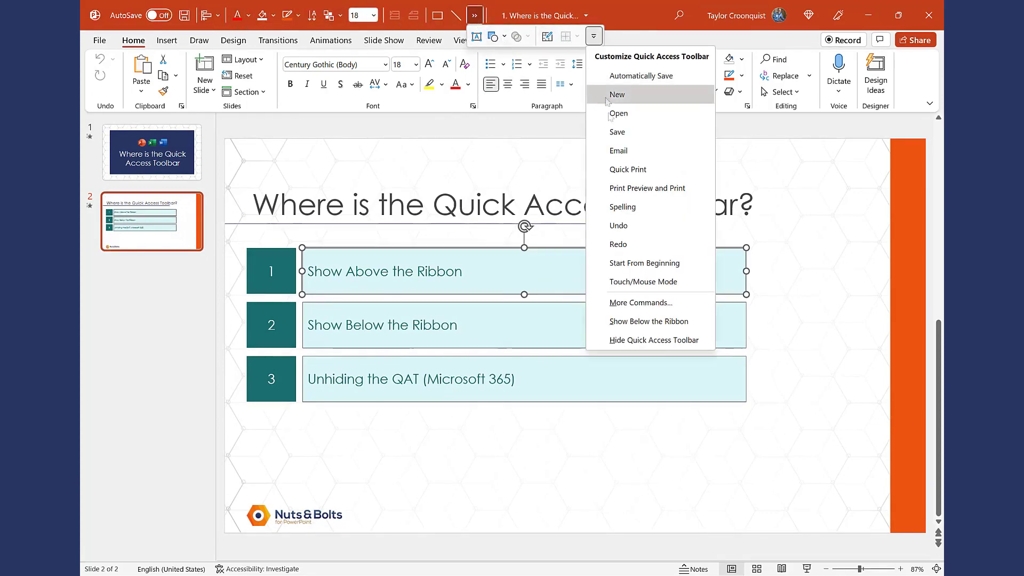
{"action": "left_click", "coordinate": [631, 323]}
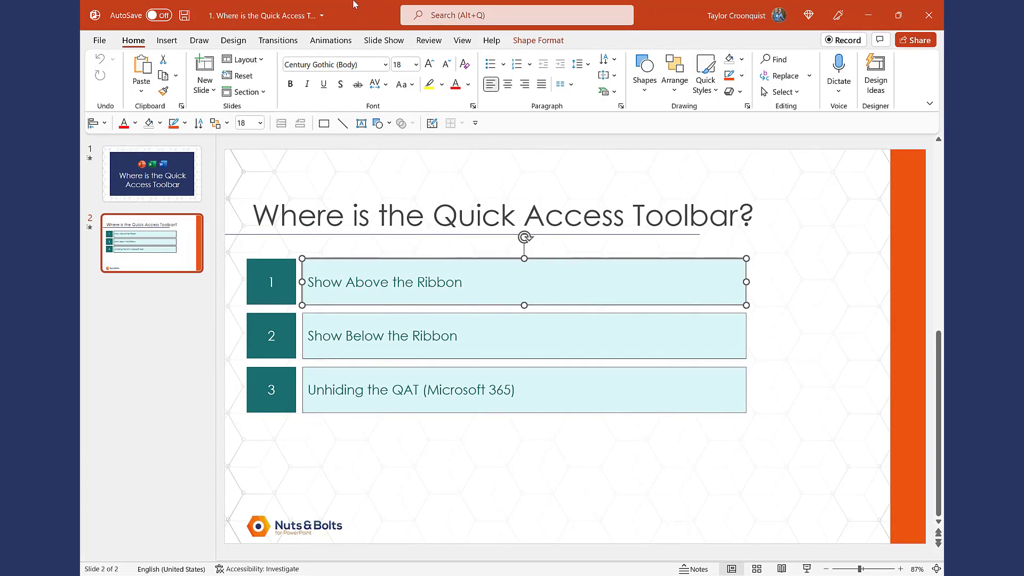
- Hide the Quick Access Toolbar from the ribbon's shortcut menu, then show it again
{"action": "right_click", "coordinate": [395, 102]}
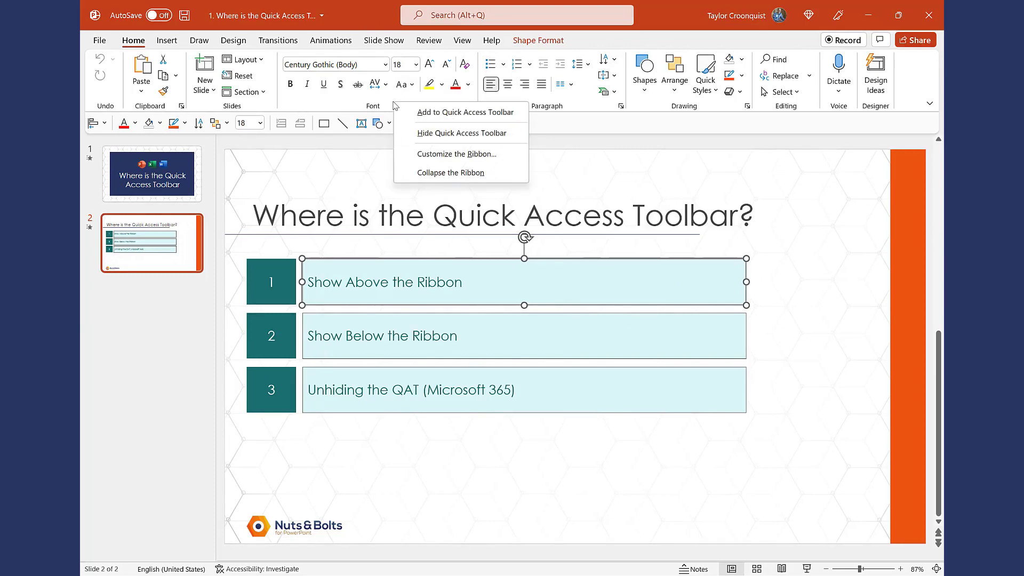
{"action": "left_click", "coordinate": [433, 134]}
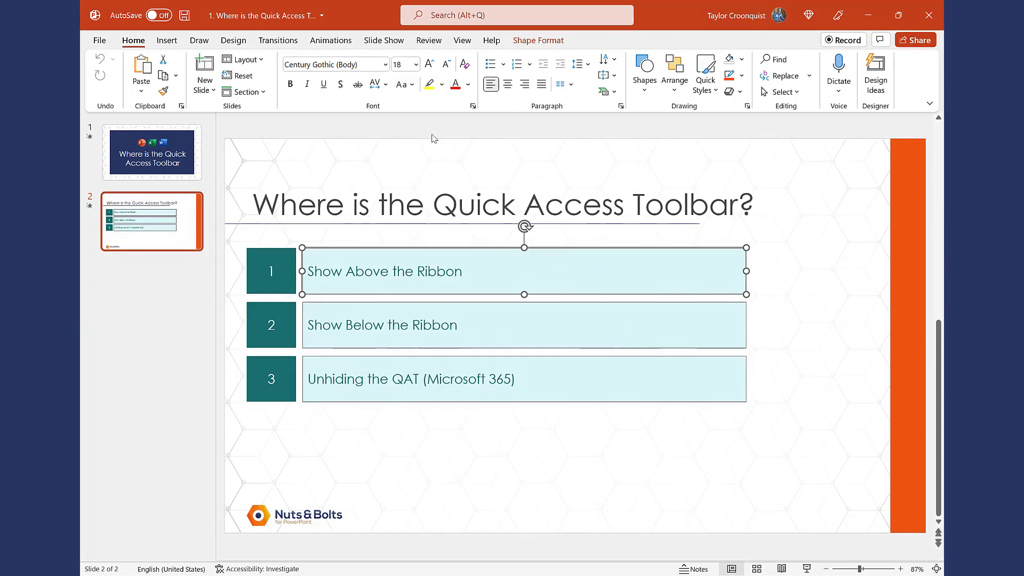
{"action": "right_click", "coordinate": [399, 106]}
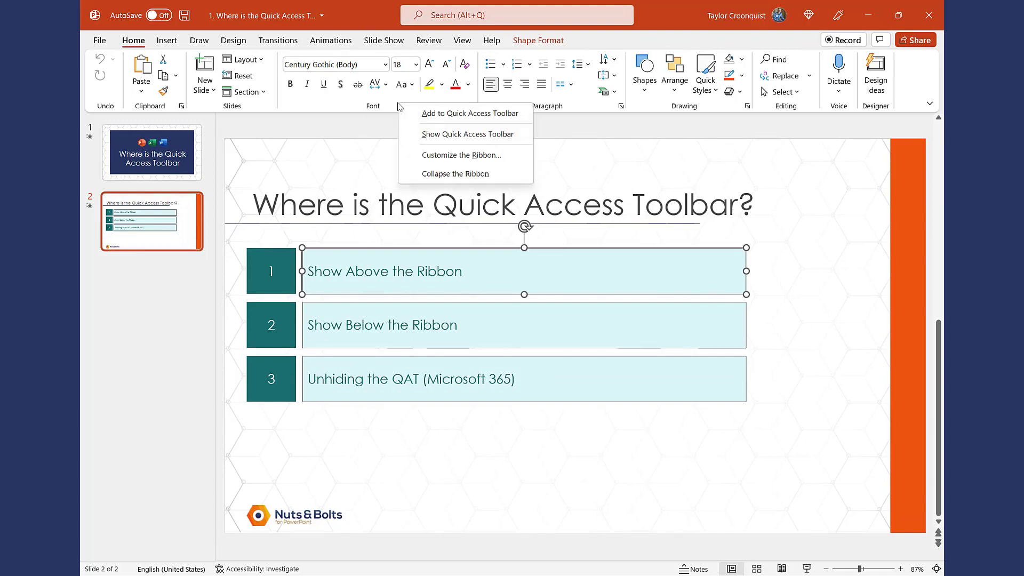
{"action": "left_click", "coordinate": [436, 141]}
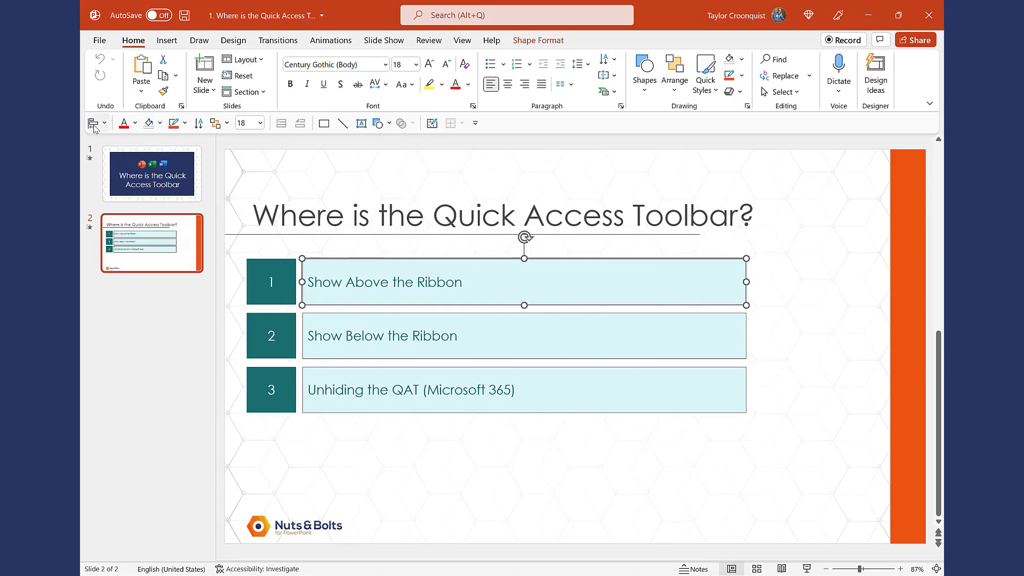
{"action": "left_click", "coordinate": [596, 143]}
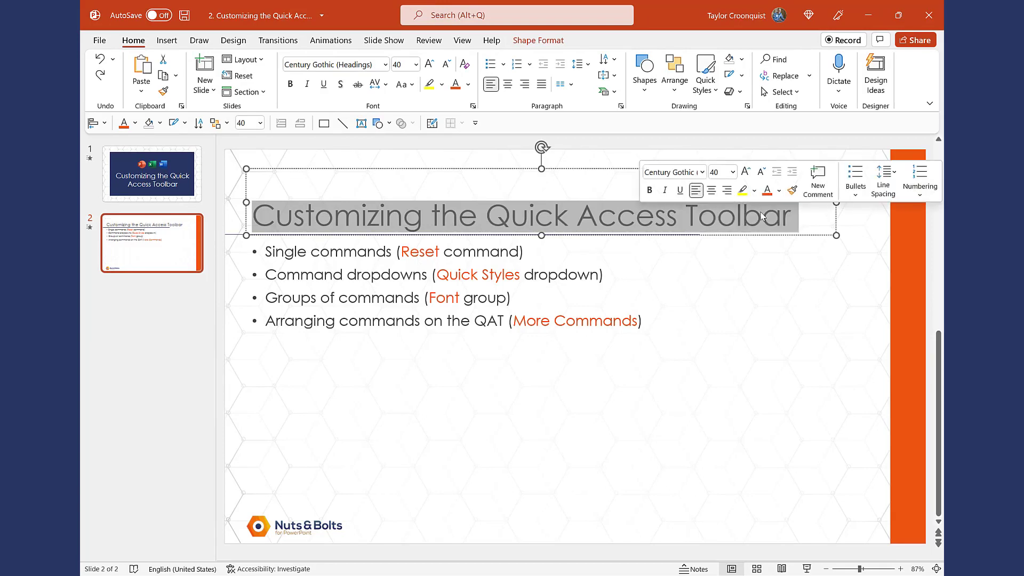
- Add the Reset command to the Quick Access Toolbar
{"action": "left_click", "coordinate": [288, 251]}
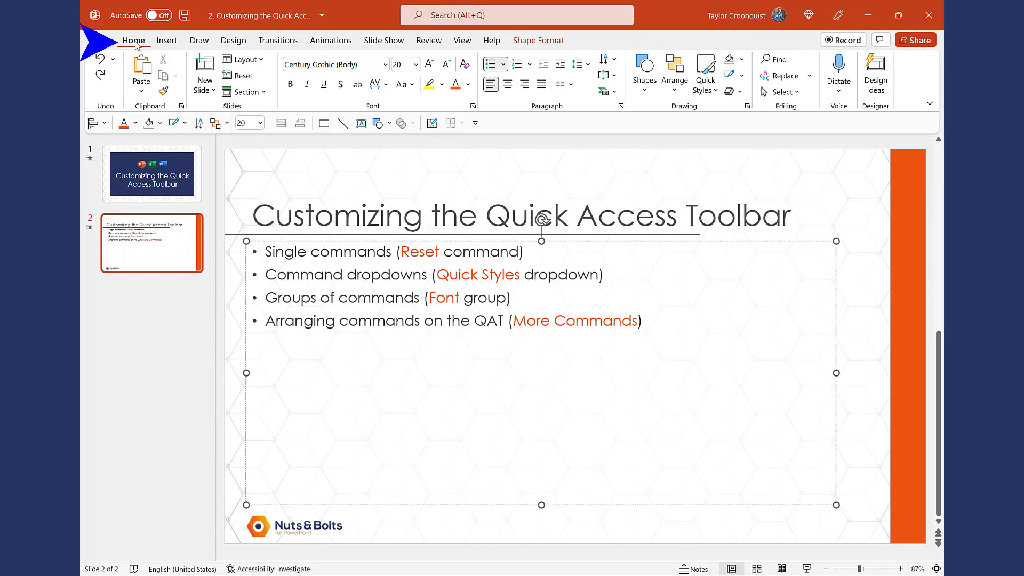
{"action": "right_click", "coordinate": [239, 80]}
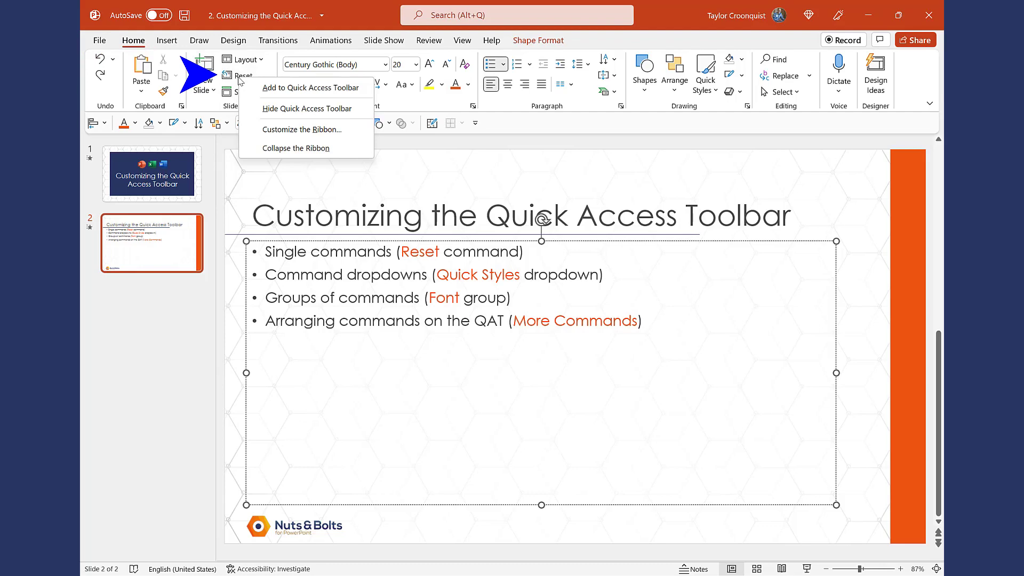
{"action": "left_click", "coordinate": [272, 89]}
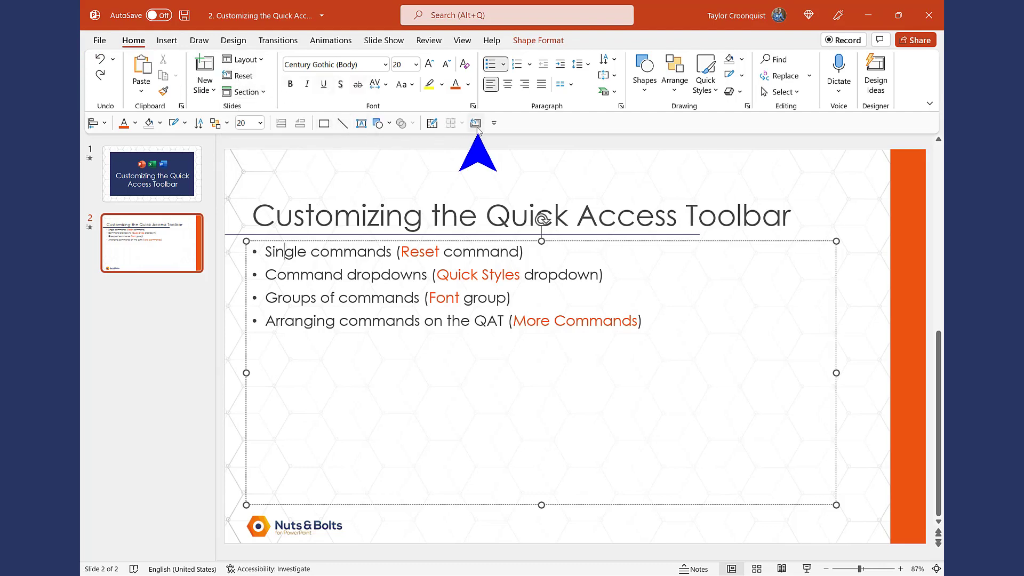
- Drag the slide title out of place, then restore it with Reset
{"action": "left_click", "coordinate": [390, 194]}
{"action": "left_click_drag", "start_coordinate": [380, 170], "coordinate": [360, 162]}
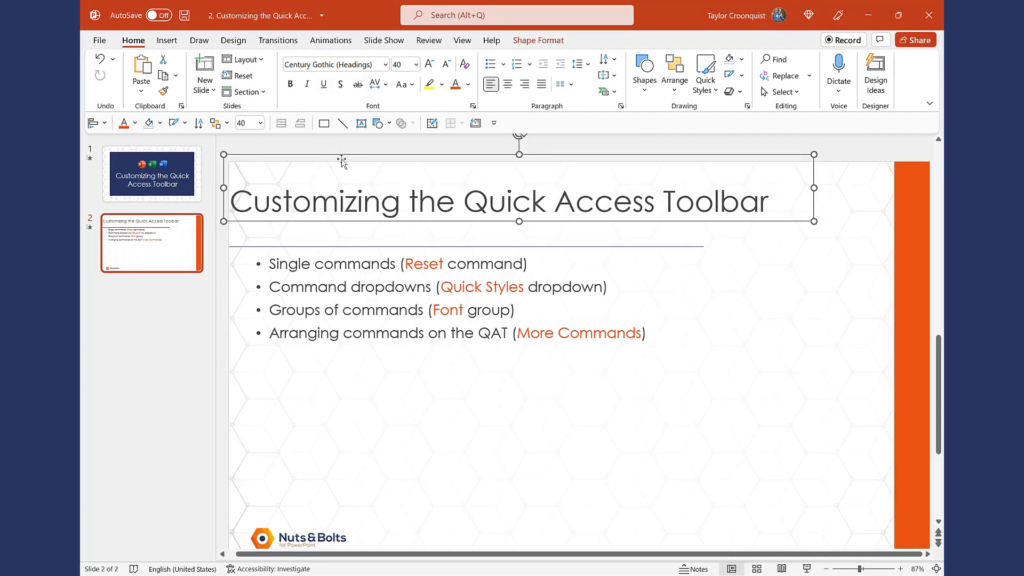
{"action": "left_click", "coordinate": [475, 123]}
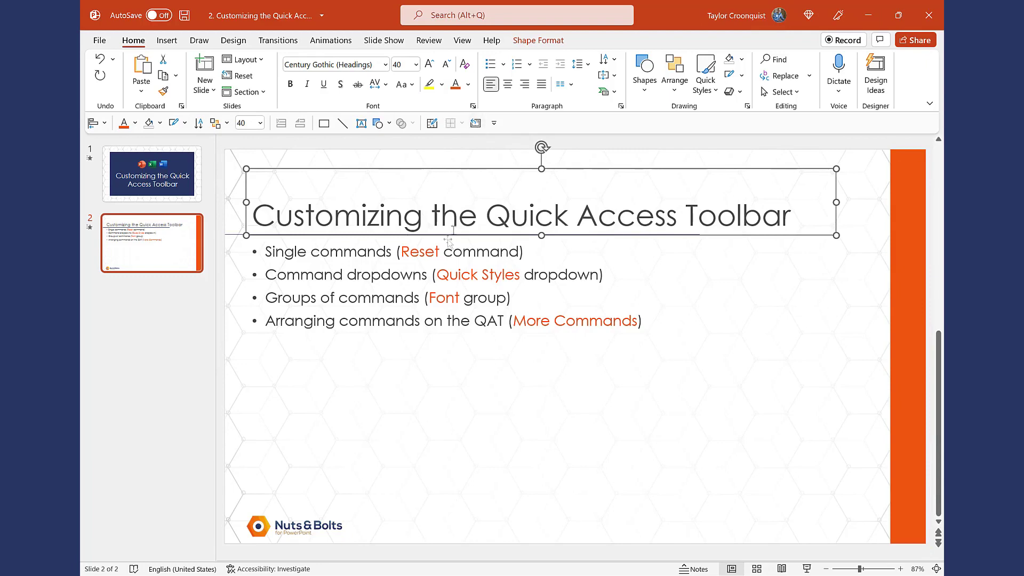
- Add the Quick Styles gallery to the toolbar and open it there without applying a style
{"action": "left_click_drag", "start_coordinate": [308, 272], "coordinate": [393, 273]}
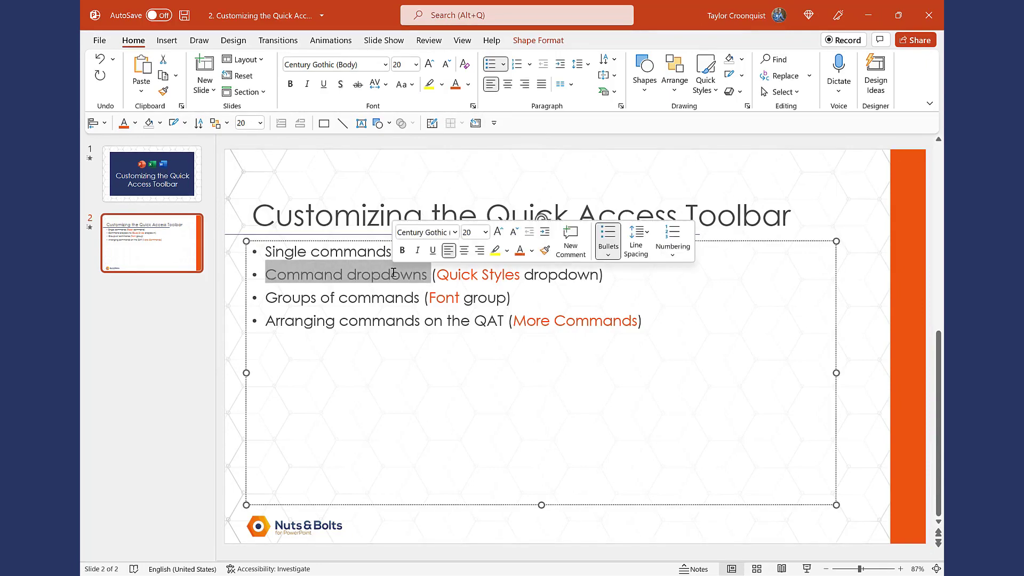
{"action": "left_click", "coordinate": [396, 274]}
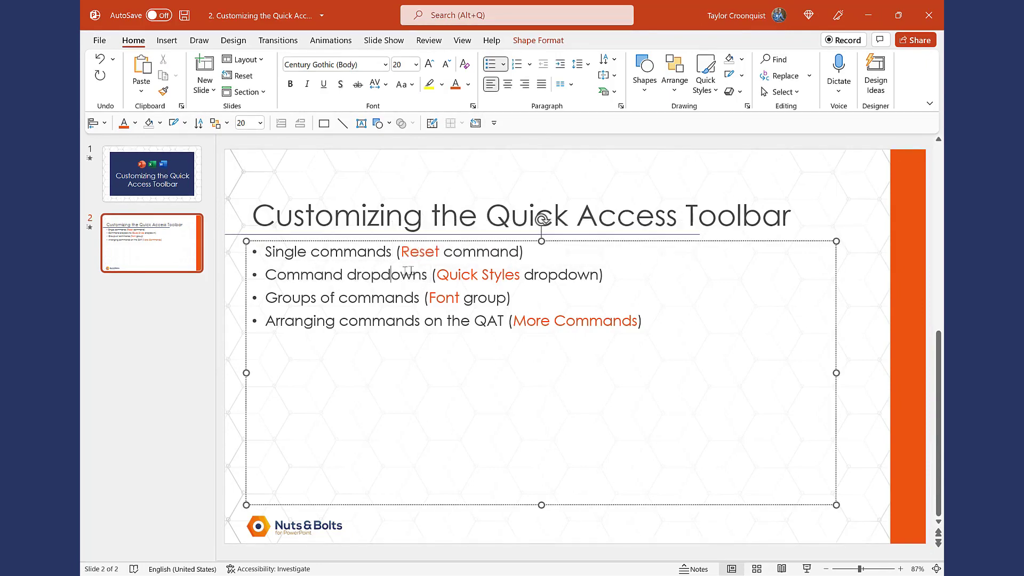
{"action": "right_click", "coordinate": [705, 75]}
{"action": "left_click", "coordinate": [699, 88]}
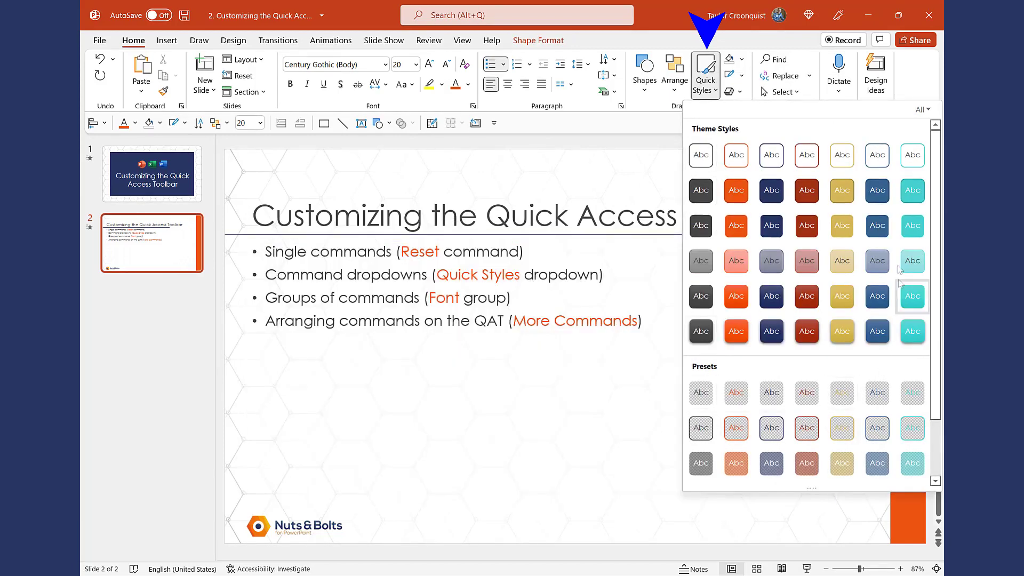
{"action": "right_click", "coordinate": [706, 72]}
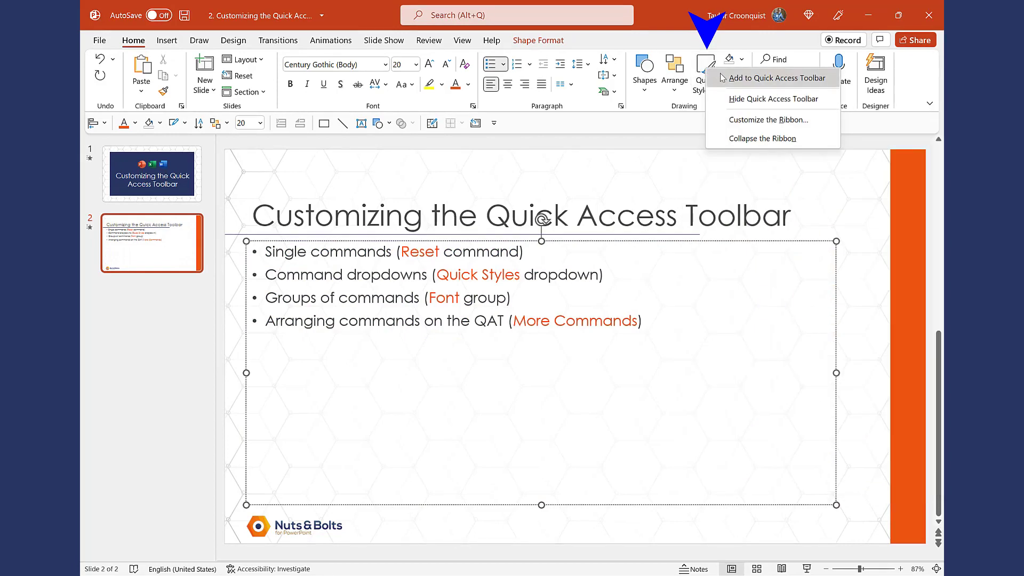
{"action": "left_click", "coordinate": [722, 78]}
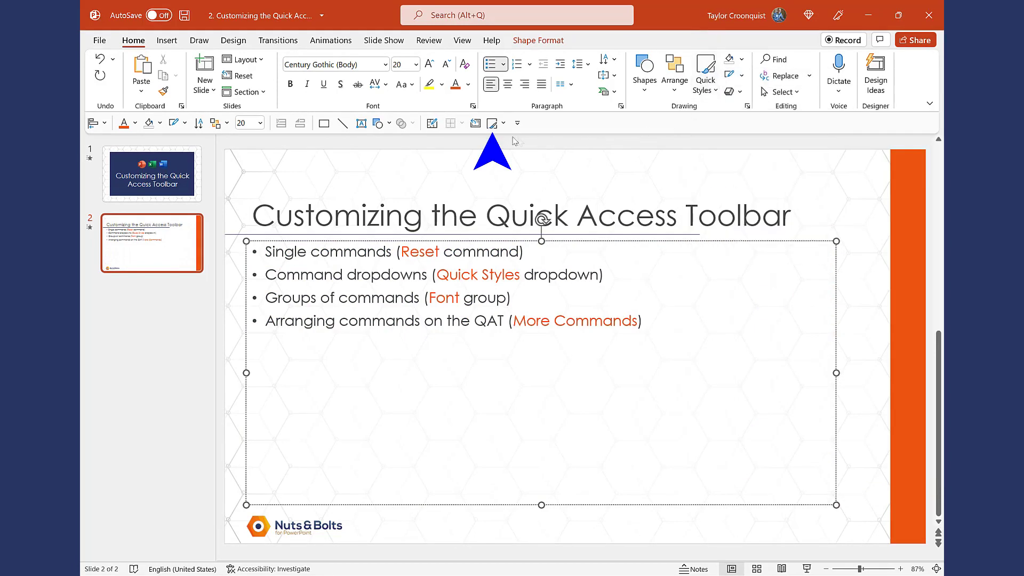
{"action": "left_click", "coordinate": [500, 126]}
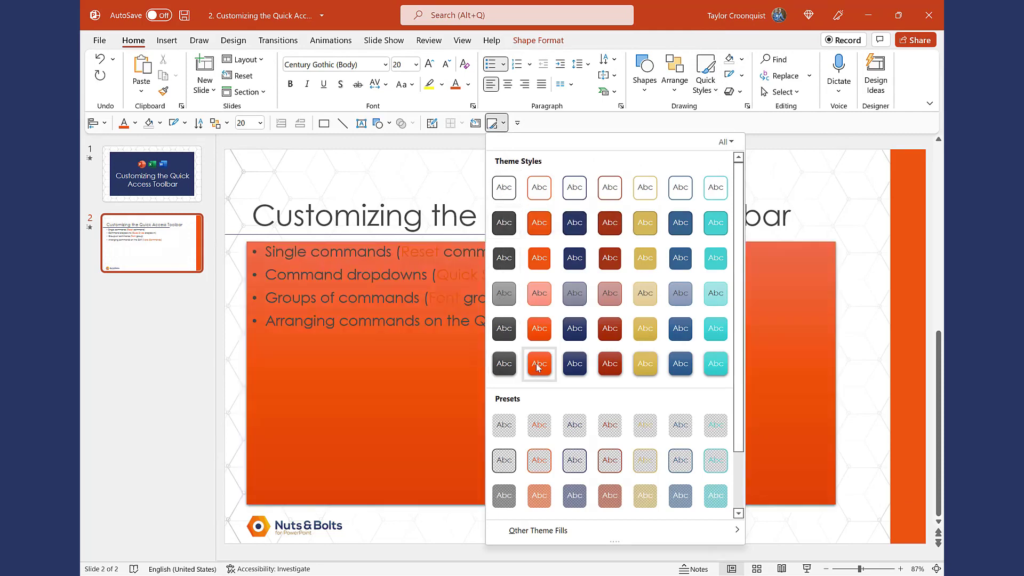
{"action": "left_click", "coordinate": [404, 187]}
- Browse the ribbon tabs to the animation effects and select the 'Groups of commands (Font group)' line
{"action": "left_click", "coordinate": [488, 42]}
{"action": "left_click", "coordinate": [384, 41]}
{"action": "left_click", "coordinate": [329, 42]}
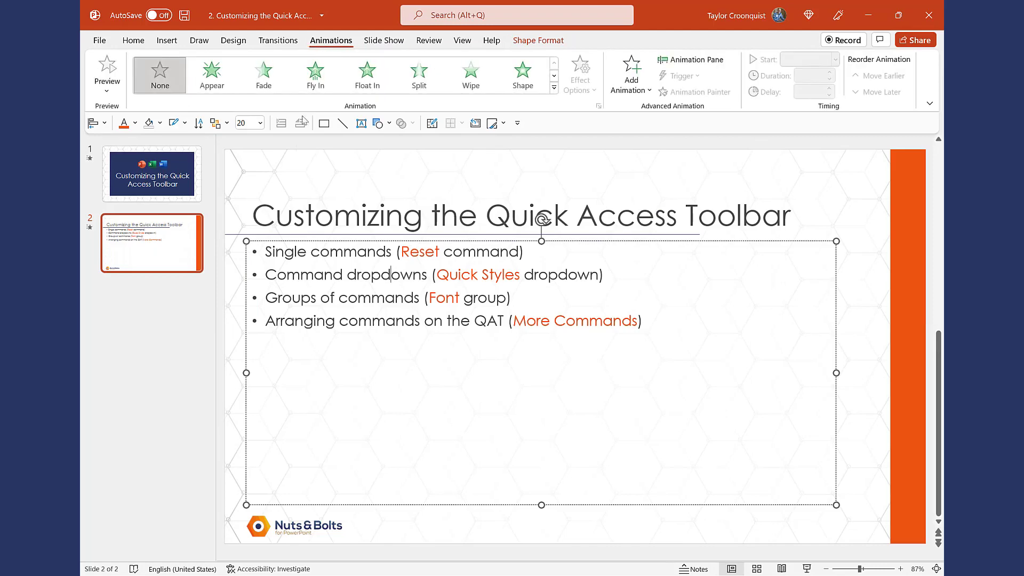
{"action": "left_click_drag", "start_coordinate": [267, 297], "coordinate": [516, 298]}
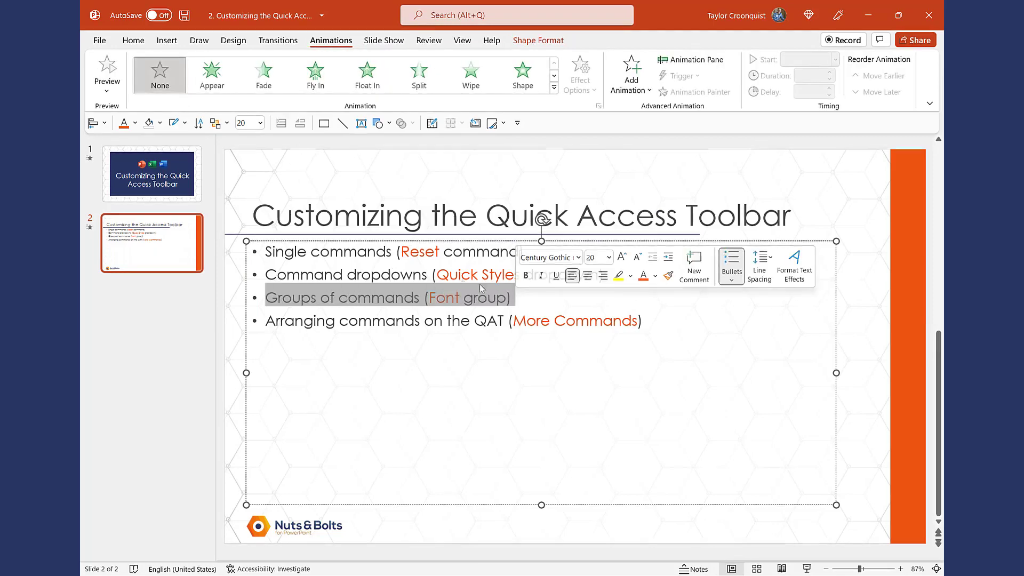
- Add the Home tab's Font group to the Quick Access Toolbar and test its dropdown
{"action": "left_click", "coordinate": [133, 41]}
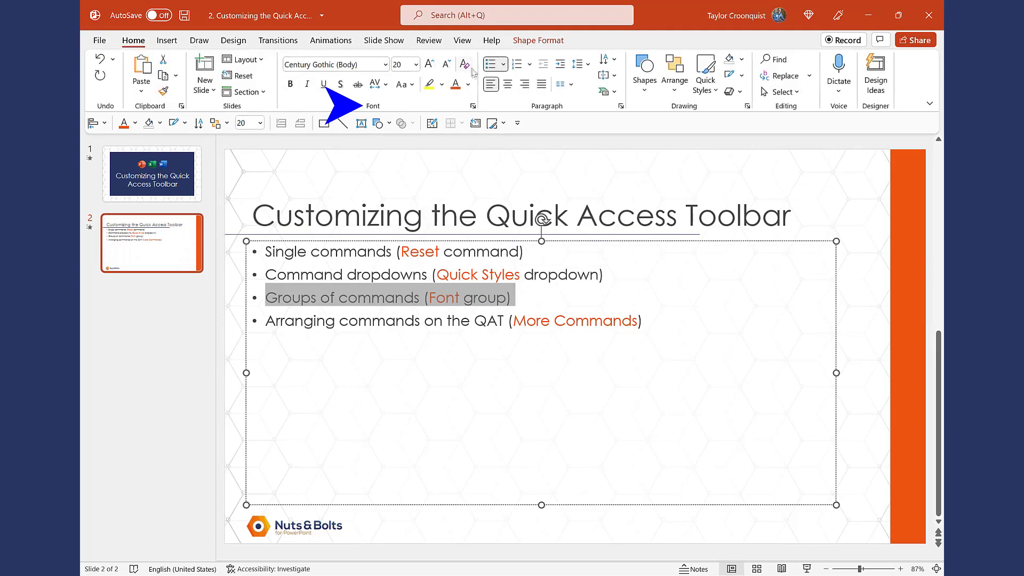
{"action": "right_click", "coordinate": [389, 106]}
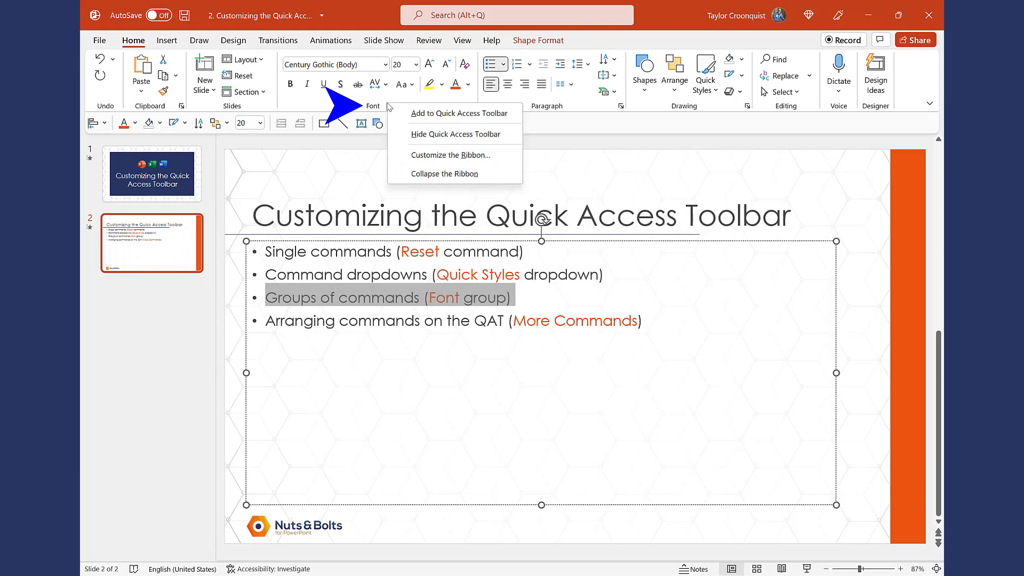
{"action": "left_click", "coordinate": [416, 114]}
{"action": "left_click", "coordinate": [517, 123]}
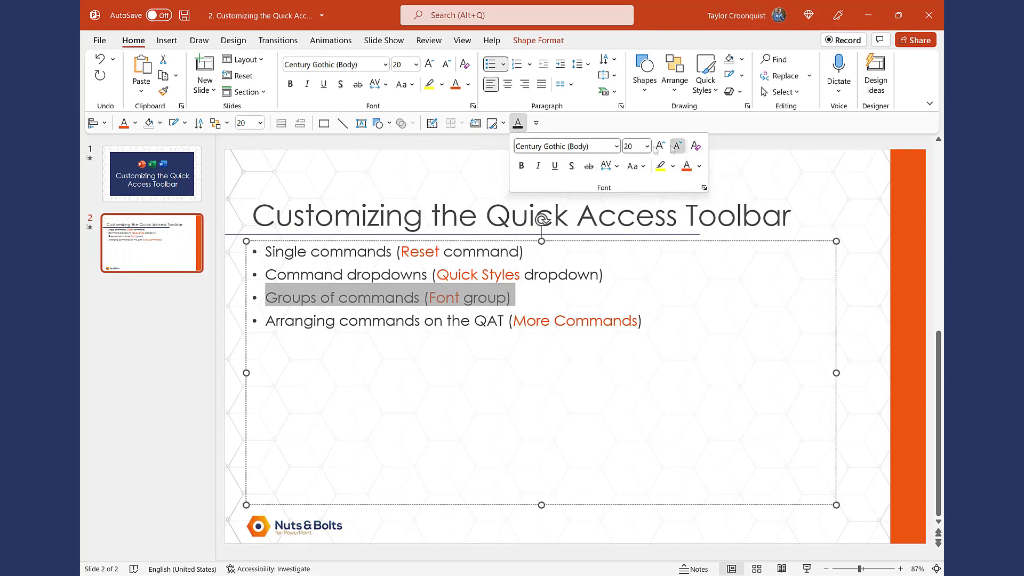
{"action": "left_click", "coordinate": [474, 162]}
- Remove Reset, Quick Styles and the Font group from the Quick Access Toolbar
{"action": "right_click", "coordinate": [475, 129]}
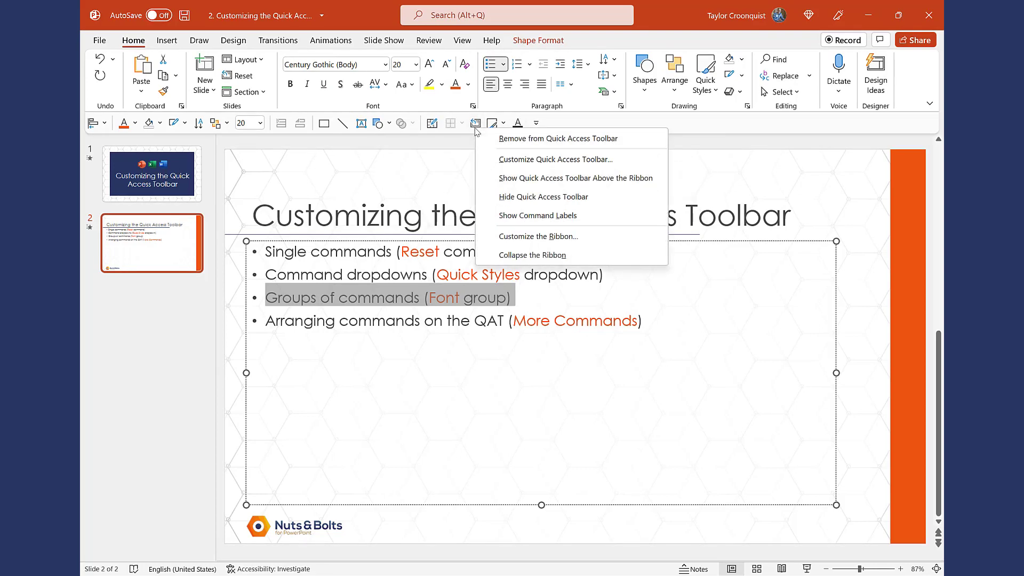
{"action": "left_click", "coordinate": [486, 137]}
{"action": "right_click", "coordinate": [474, 127]}
{"action": "left_click", "coordinate": [486, 137]}
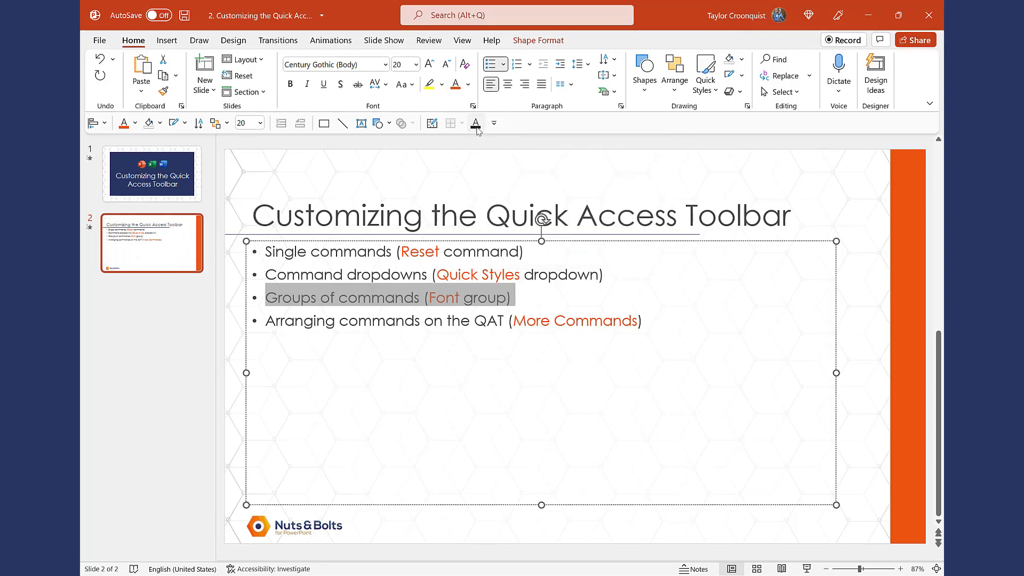
{"action": "right_click", "coordinate": [474, 127]}
{"action": "left_click", "coordinate": [488, 137]}
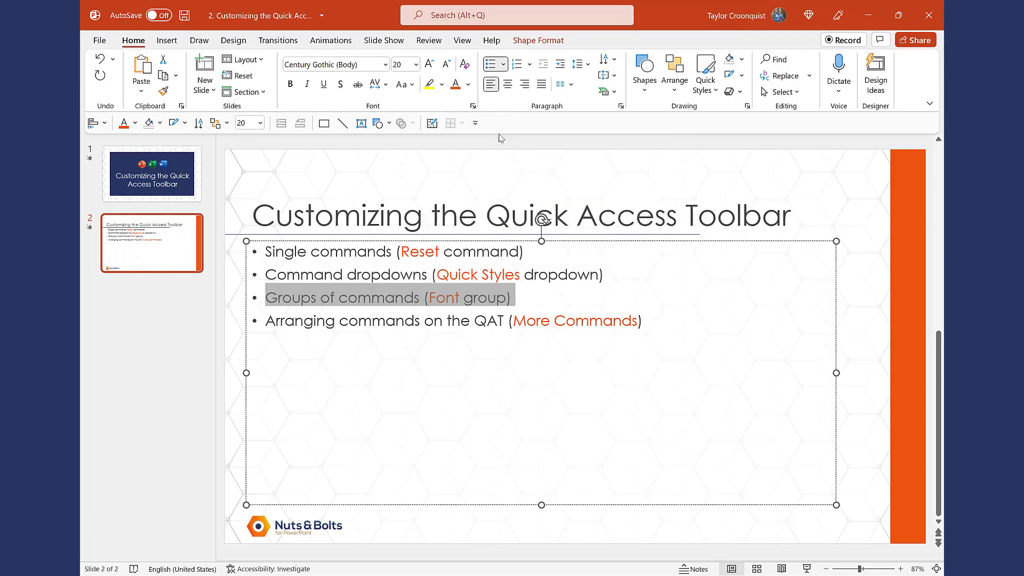
- Deselect the bullet text box and toggle the KeyTip badges on and off with Alt
{"action": "left_click", "coordinate": [564, 159]}
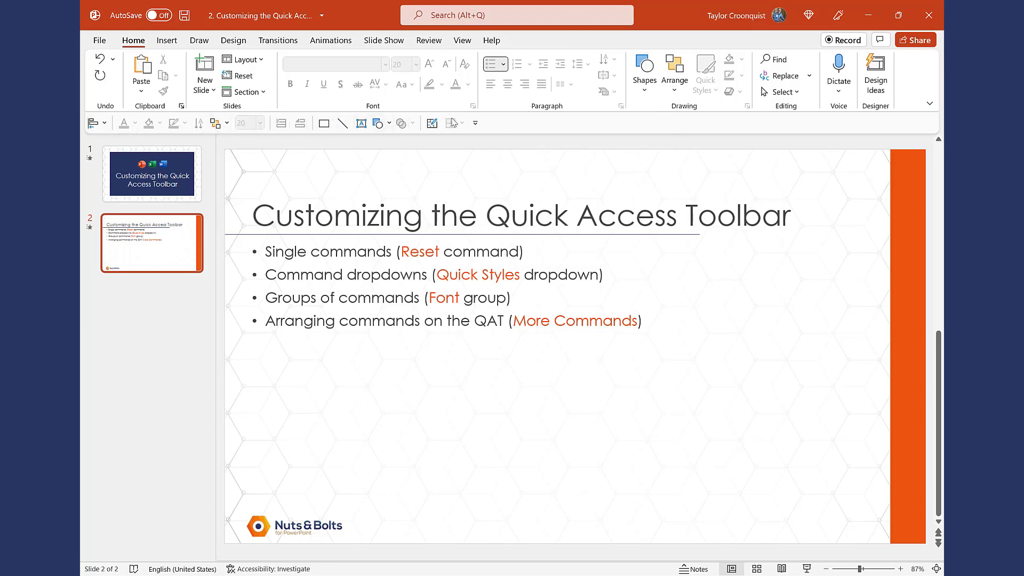
{"action": "key", "text": "alt"}
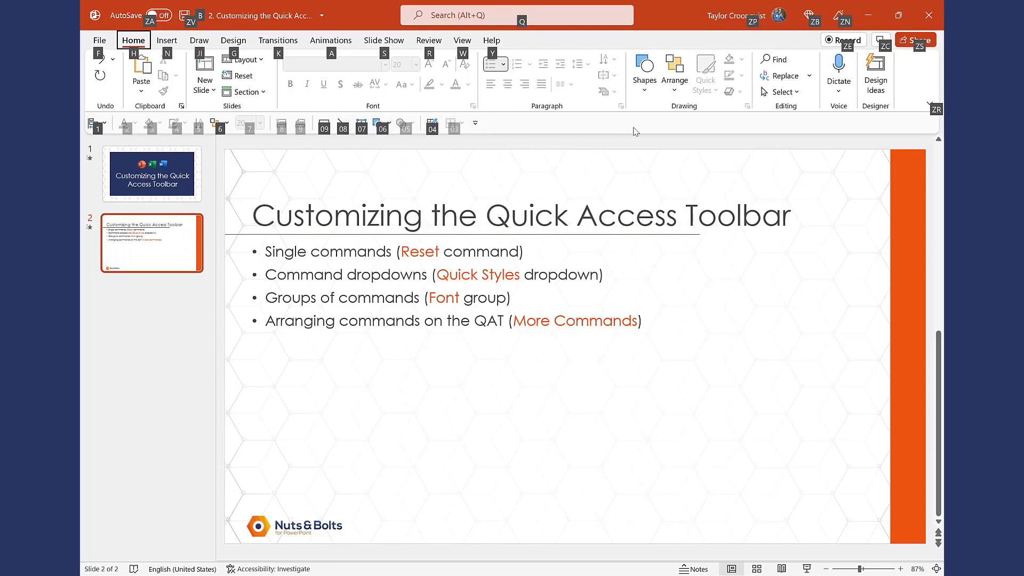
{"action": "key", "text": "alt"}
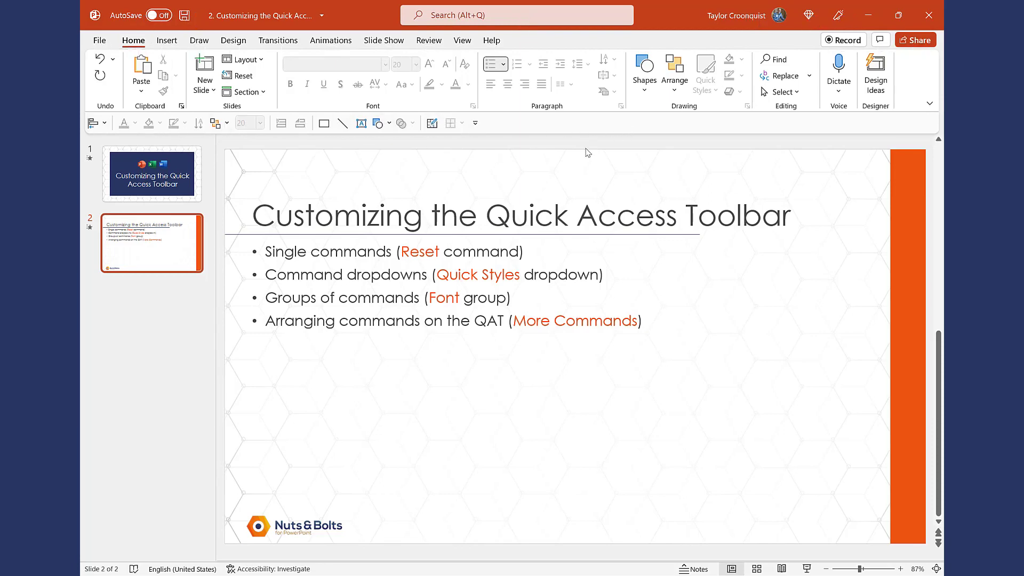
- Open the full Quick Access Toolbar options showing the Popular Commands category
{"action": "left_click", "coordinate": [475, 123]}
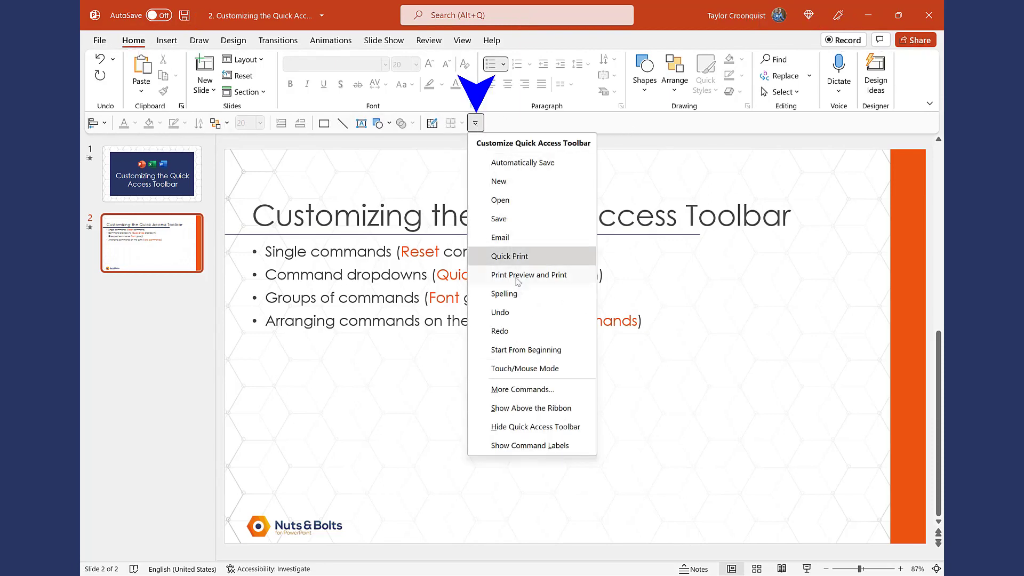
{"action": "left_click", "coordinate": [522, 389]}
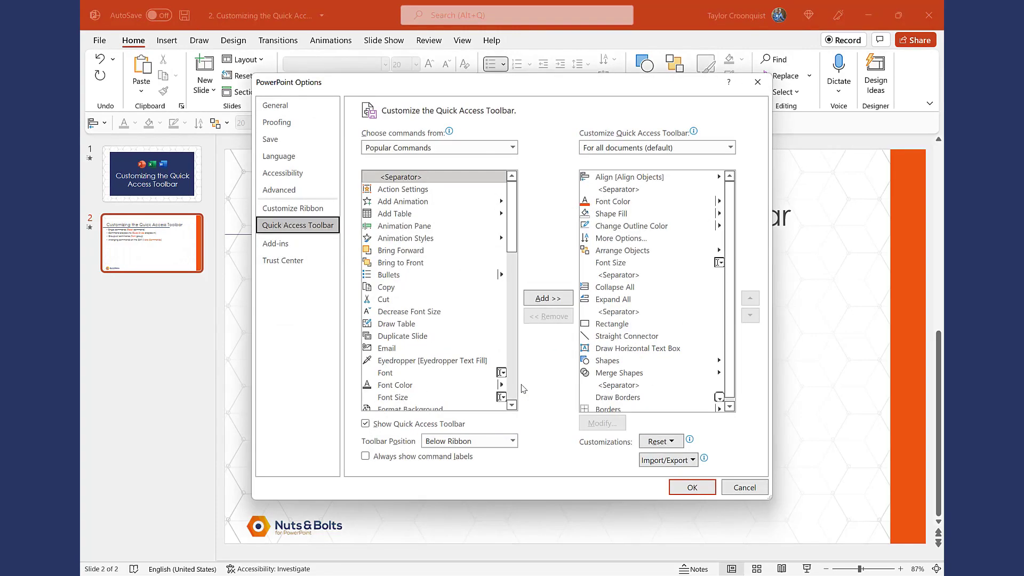
{"action": "mouse_move", "coordinate": [327, 89]}
{"action": "left_mouse_down"}
{"action": "mouse_move", "coordinate": [373, 86]}
{"action": "mouse_move", "coordinate": [325, 84]}
{"action": "left_mouse_up"}
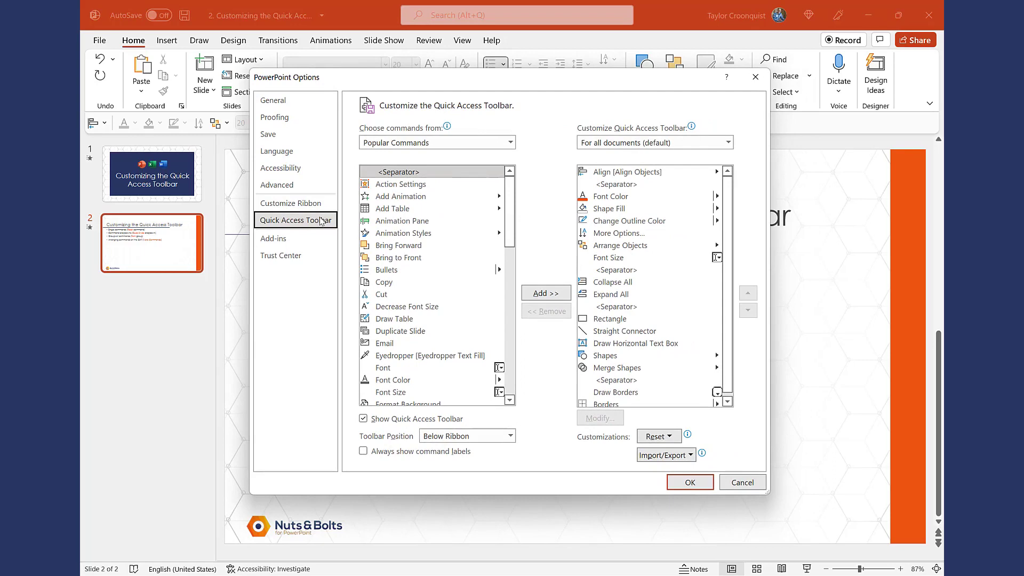
{"action": "left_click", "coordinate": [510, 142]}
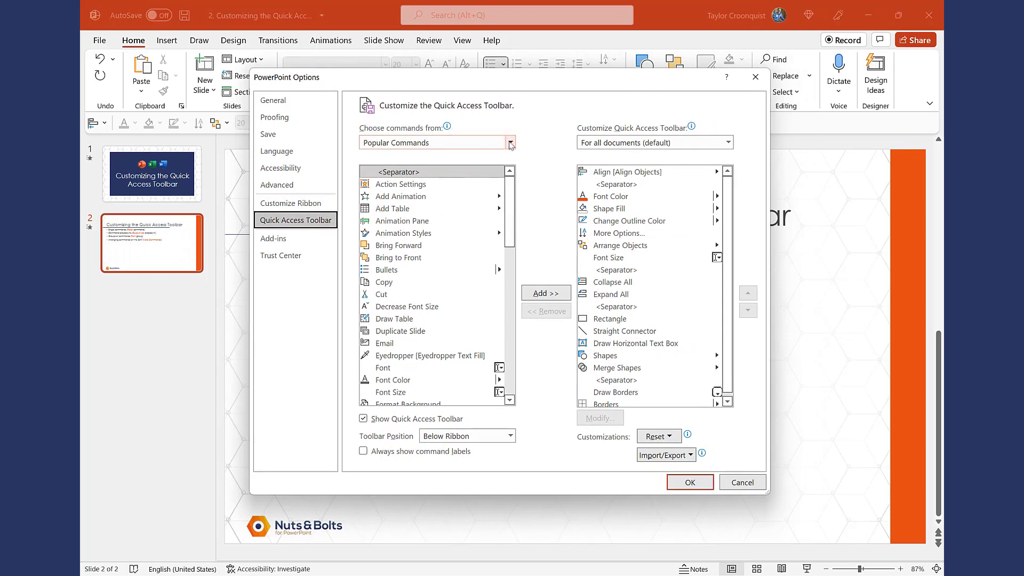
{"action": "mouse_move", "coordinate": [514, 160]}
{"action": "left_mouse_down"}
{"action": "mouse_move", "coordinate": [515, 299]}
{"action": "mouse_move", "coordinate": [516, 160]}
{"action": "left_mouse_up"}
{"action": "left_click", "coordinate": [527, 162]}
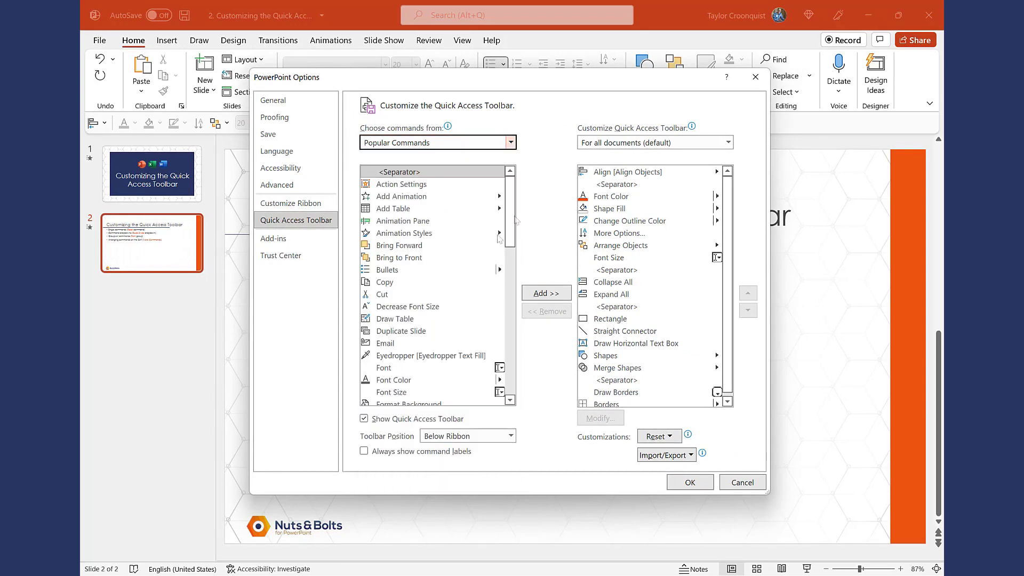
- Add Decrease Font Size, Draw Table and Duplicate Slide to the list, then remove them again
{"action": "left_click", "coordinate": [427, 306]}
{"action": "left_click", "coordinate": [535, 295]}
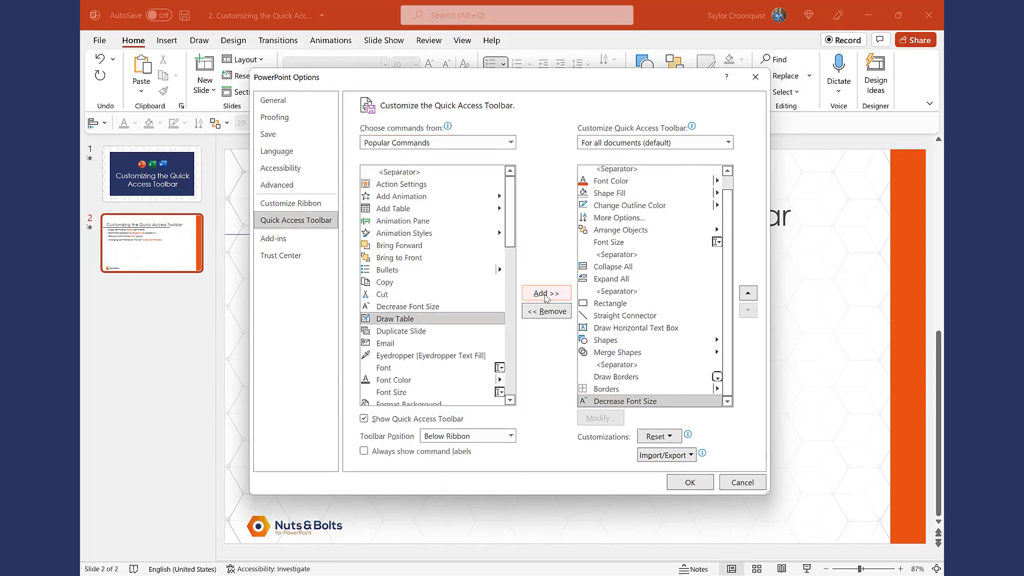
{"action": "left_click", "coordinate": [546, 293]}
{"action": "left_click", "coordinate": [546, 293]}
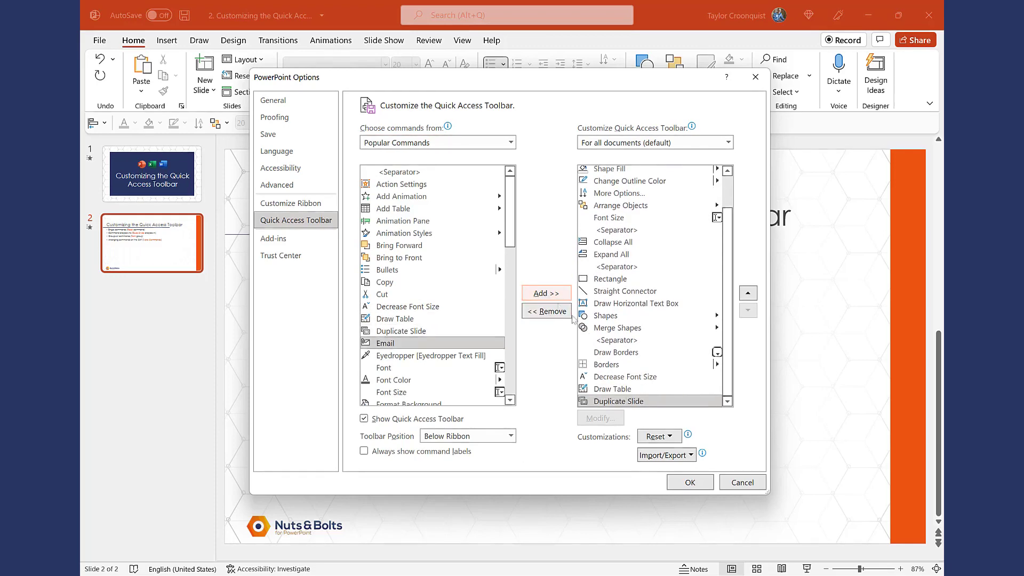
{"action": "left_click", "coordinate": [545, 311]}
{"action": "left_click", "coordinate": [544, 311]}
{"action": "left_click", "coordinate": [544, 312]}
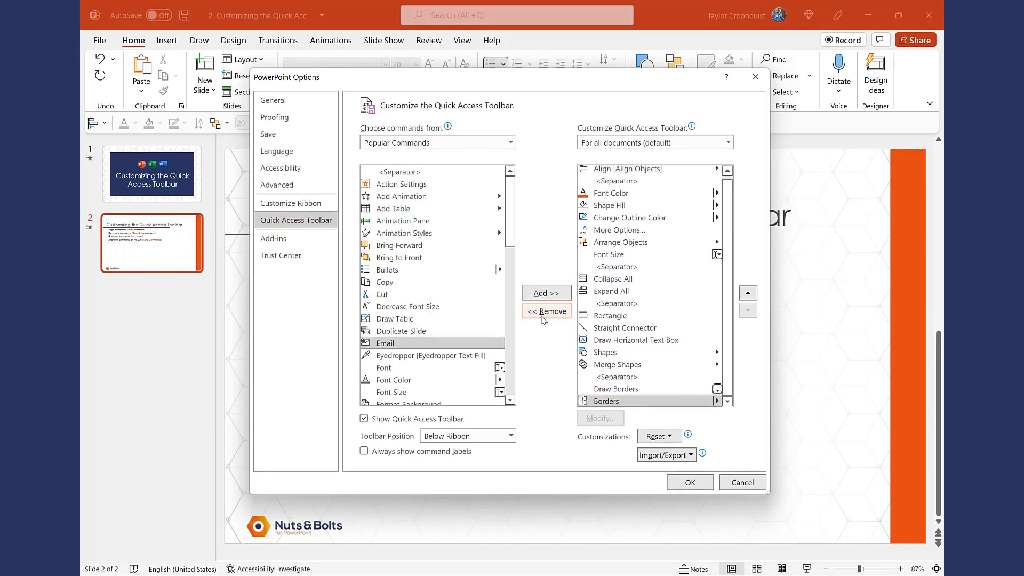
- Move Align [Align Objects] to the top of the toolbar list and confirm with OK
{"action": "left_click", "coordinate": [642, 173]}
{"action": "left_click", "coordinate": [748, 311]}
{"action": "left_click", "coordinate": [748, 311]}
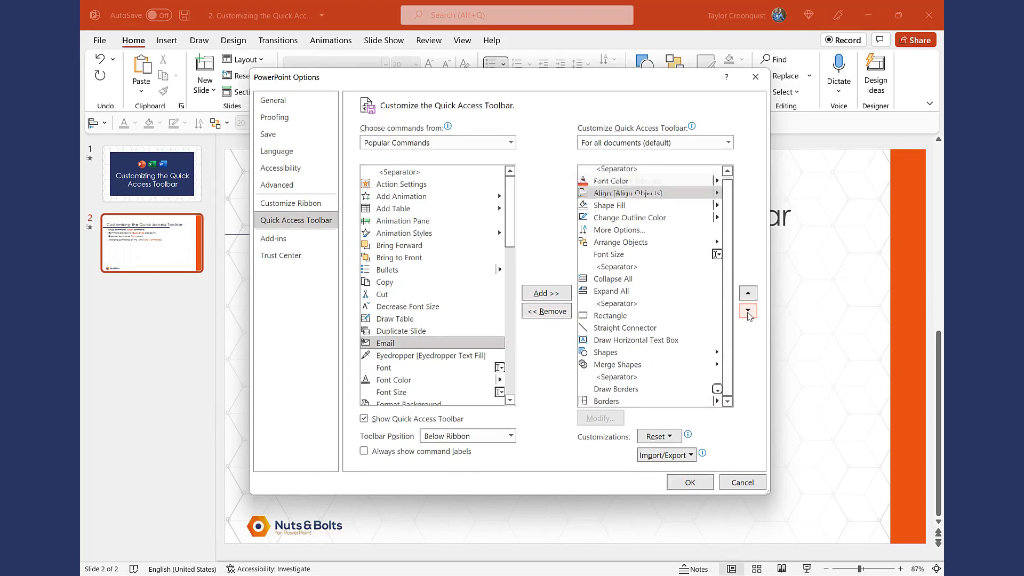
{"action": "left_click", "coordinate": [748, 311]}
{"action": "left_click", "coordinate": [748, 311]}
{"action": "left_click", "coordinate": [748, 311]}
{"action": "left_click", "coordinate": [748, 311]}
{"action": "left_click", "coordinate": [748, 311]}
{"action": "left_click", "coordinate": [748, 311]}
{"action": "left_click", "coordinate": [748, 312]}
{"action": "left_click", "coordinate": [748, 312]}
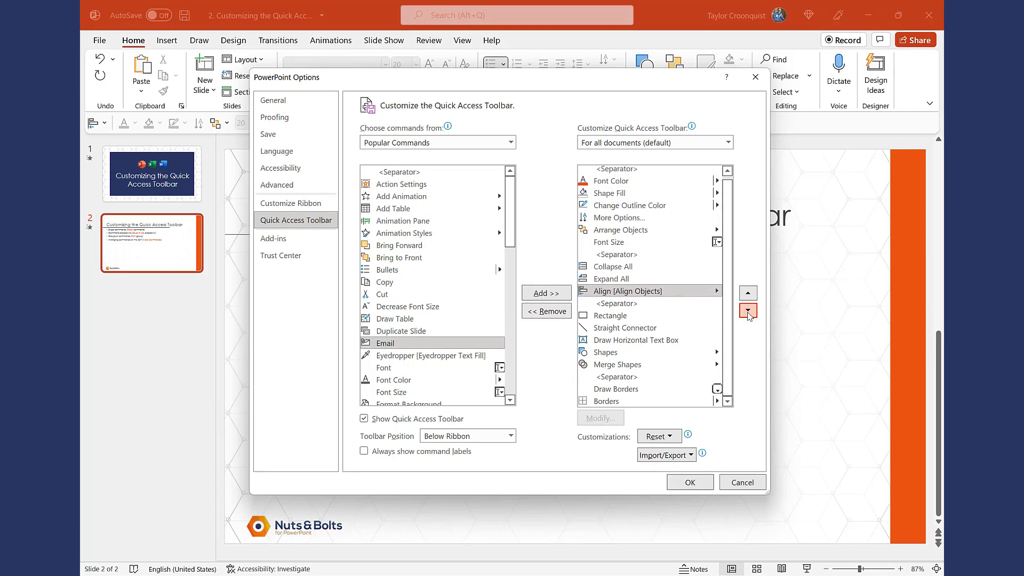
{"action": "double_click", "coordinate": [748, 311]}
{"action": "left_click", "coordinate": [748, 311]}
{"action": "left_click", "coordinate": [748, 293]}
{"action": "left_click", "coordinate": [748, 293]}
{"action": "double_click", "coordinate": [748, 293]}
{"action": "left_click", "coordinate": [748, 293]}
{"action": "left_click", "coordinate": [748, 293]}
{"action": "left_click", "coordinate": [748, 294]}
{"action": "double_click", "coordinate": [748, 293]}
{"action": "left_click", "coordinate": [748, 293]}
{"action": "left_click", "coordinate": [748, 294]}
{"action": "left_click", "coordinate": [748, 293]}
{"action": "left_click", "coordinate": [748, 294]}
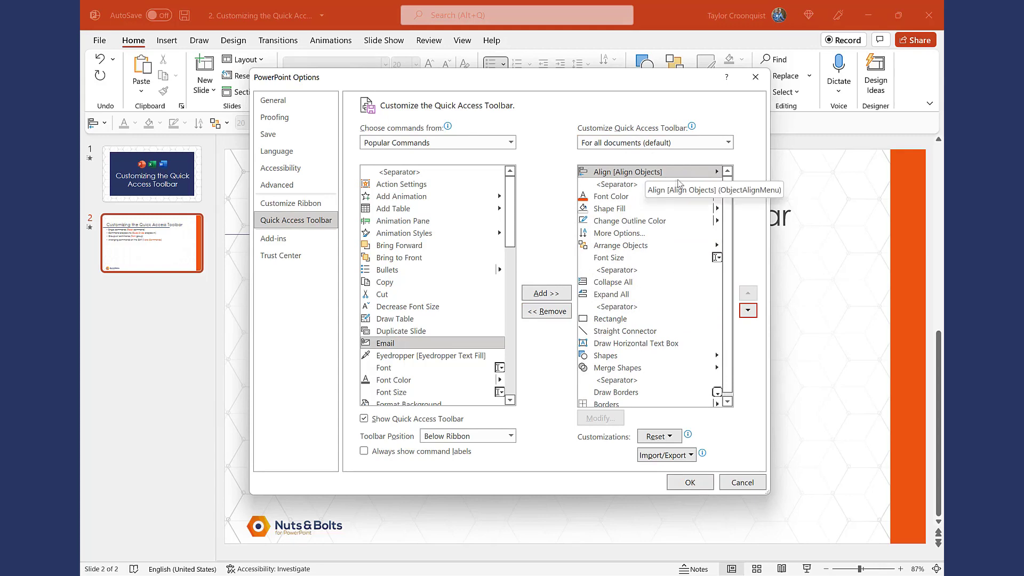
{"action": "left_click", "coordinate": [689, 482]}
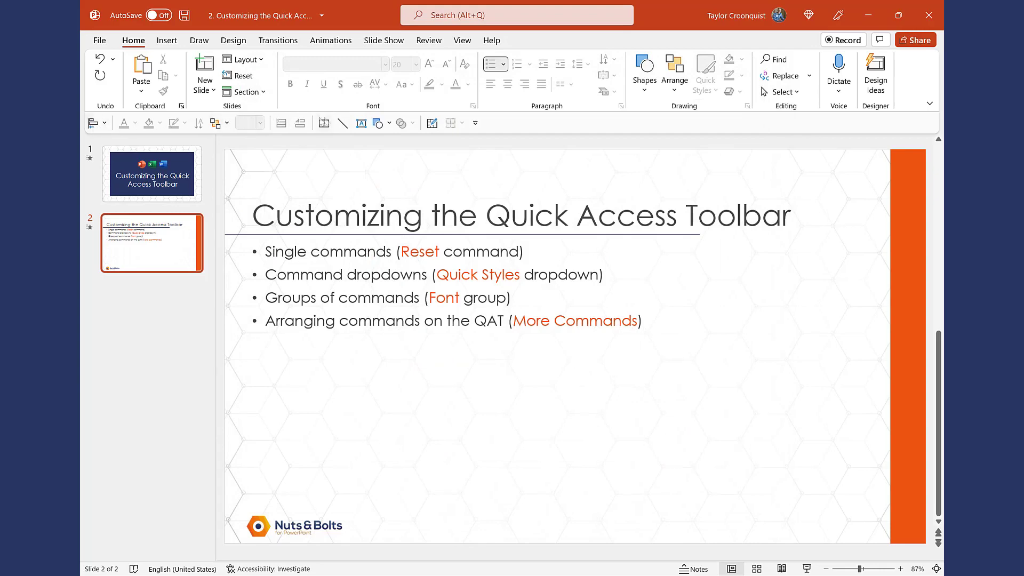
- Display the KeyTip badges for the Quick Access Toolbar commands with Alt
{"action": "key", "text": "alt"}
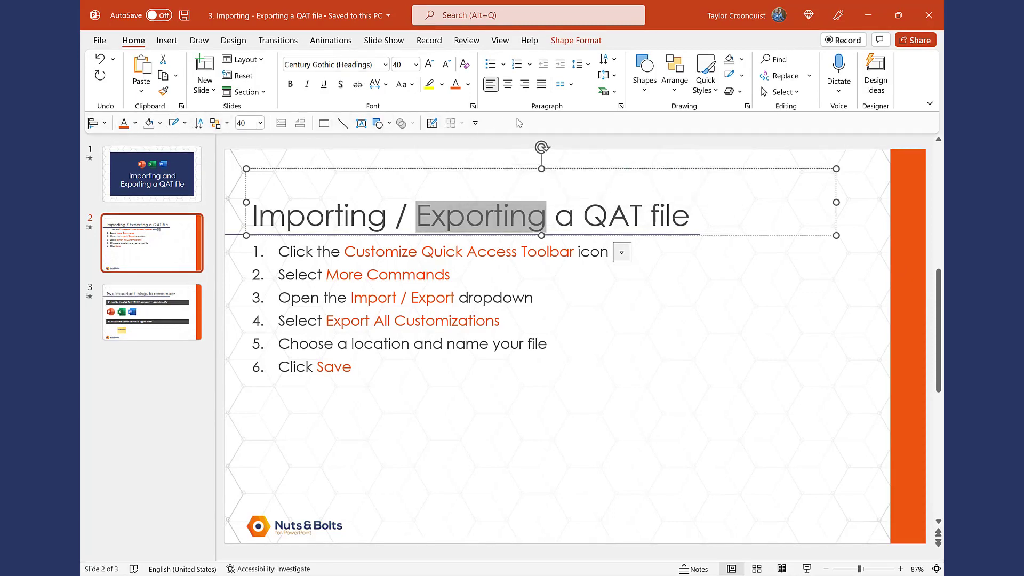
- From More Commands, choose Import/Export > Export all customizations
{"action": "double_click", "coordinate": [346, 217]}
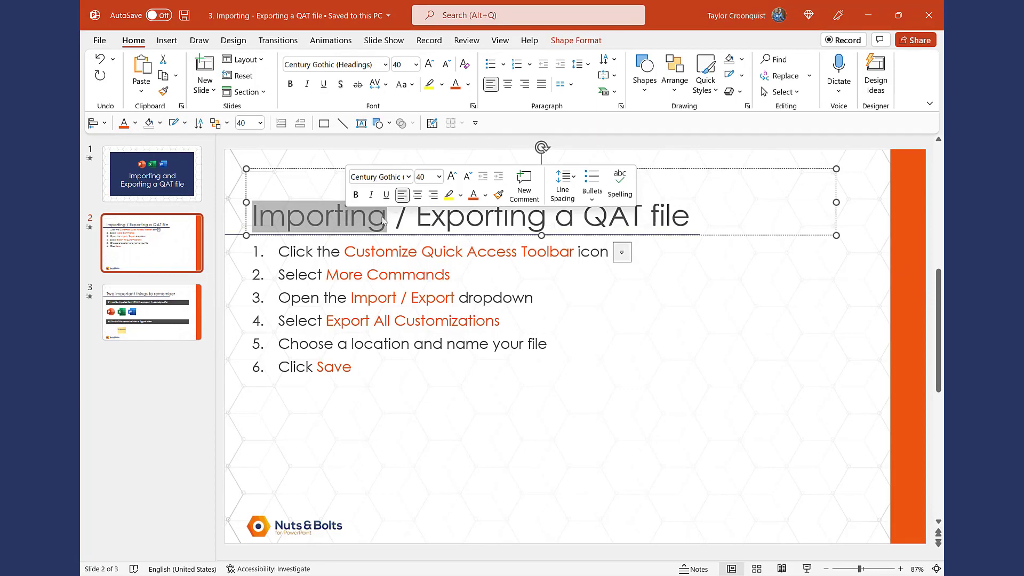
{"action": "left_click", "coordinate": [429, 217]}
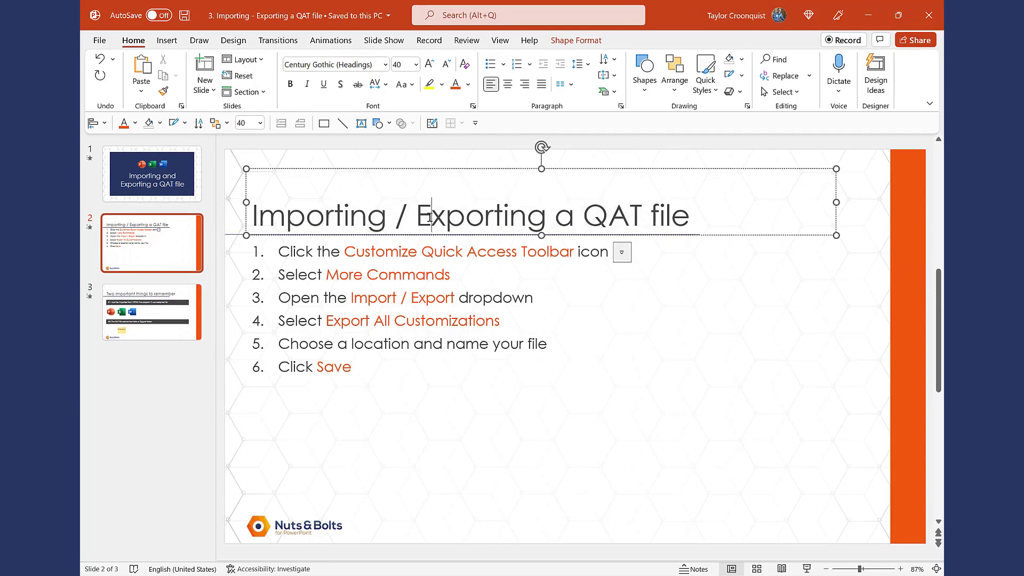
{"action": "left_click", "coordinate": [475, 123]}
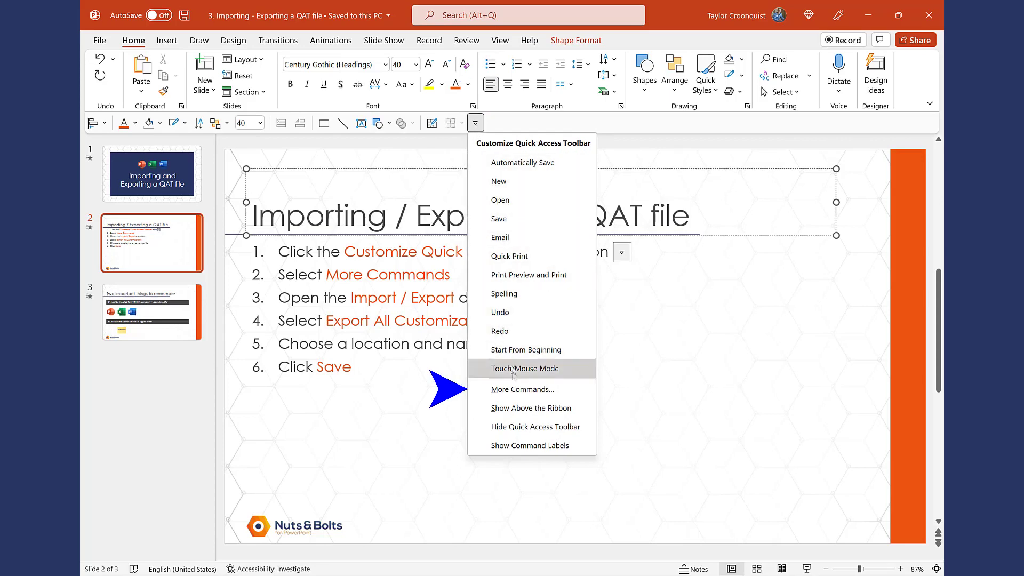
{"action": "left_click", "coordinate": [517, 390]}
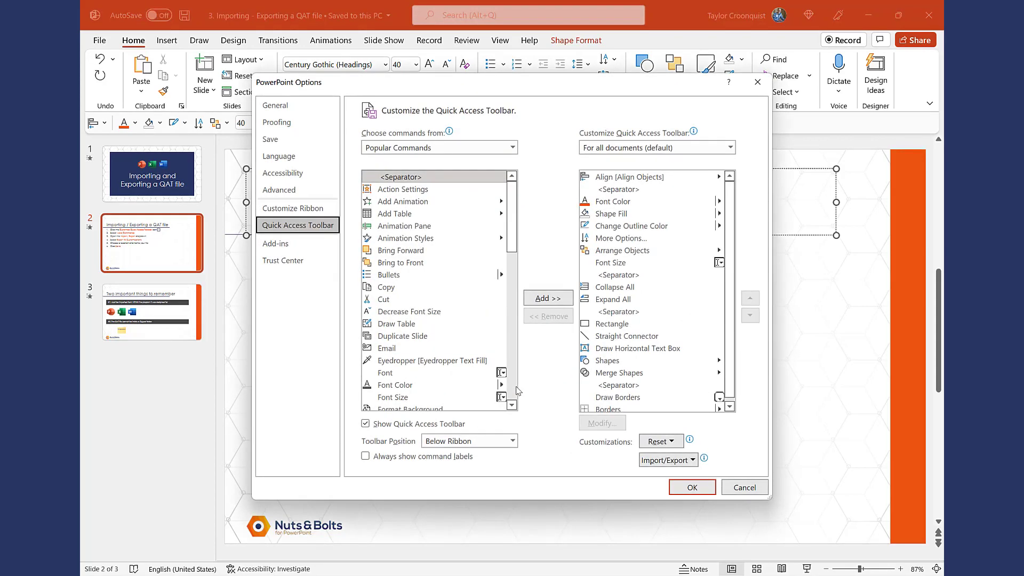
{"action": "left_click", "coordinate": [685, 462]}
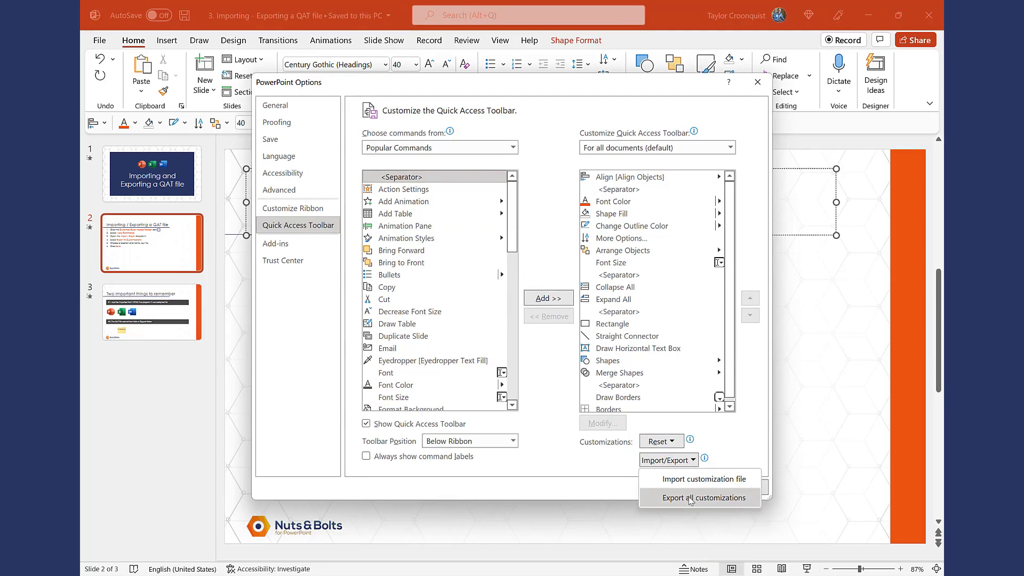
{"action": "left_click", "coordinate": [691, 499]}
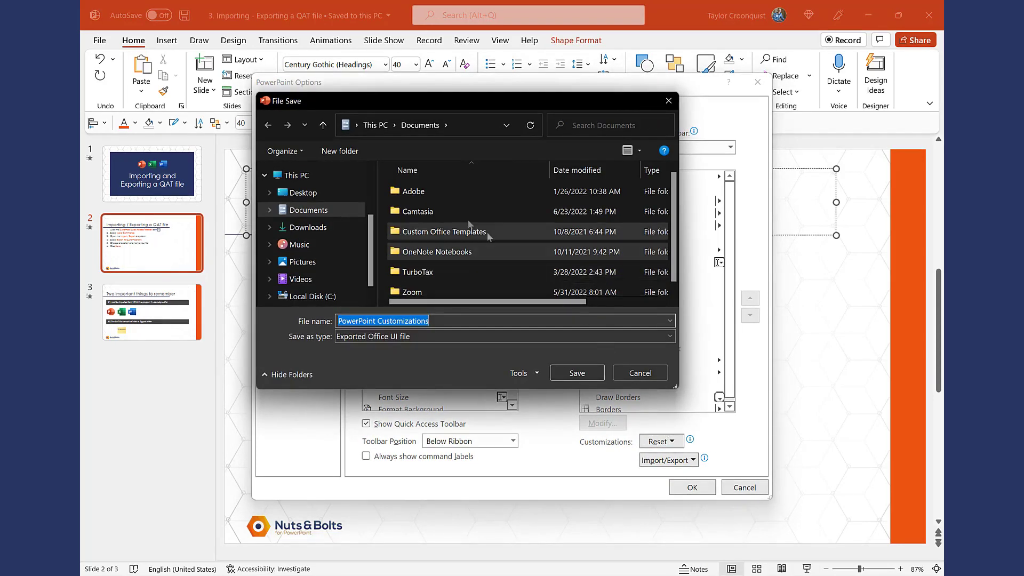
- Save the exported customizations file to the Desktop as 'PowerPoint Customizations'
{"action": "left_click", "coordinate": [309, 195]}
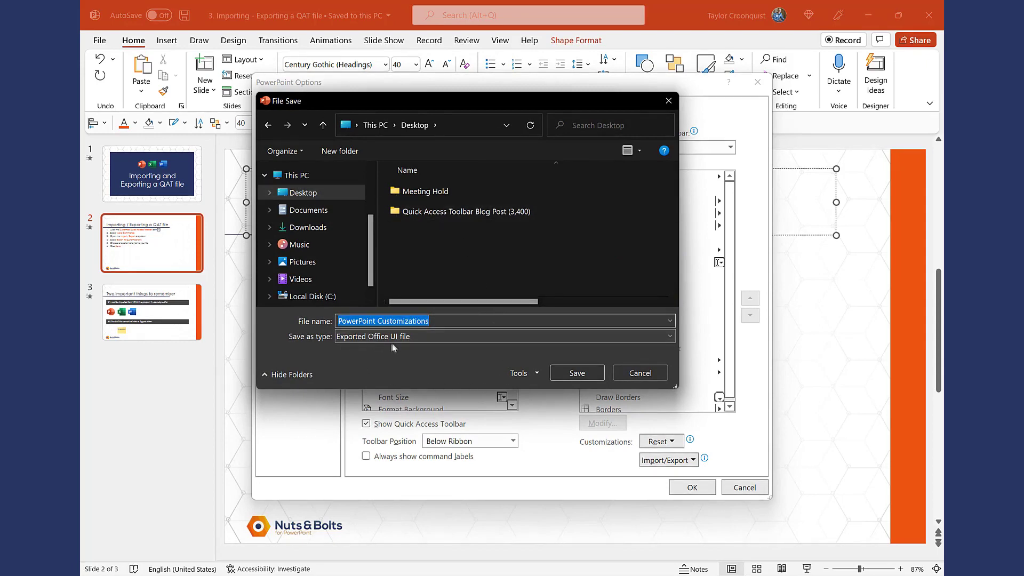
{"action": "left_click", "coordinate": [589, 376]}
- Reset all ribbon and Quick Access Toolbar customizations, confirm with Yes, and close PowerPoint Options
{"action": "left_click", "coordinate": [676, 442]}
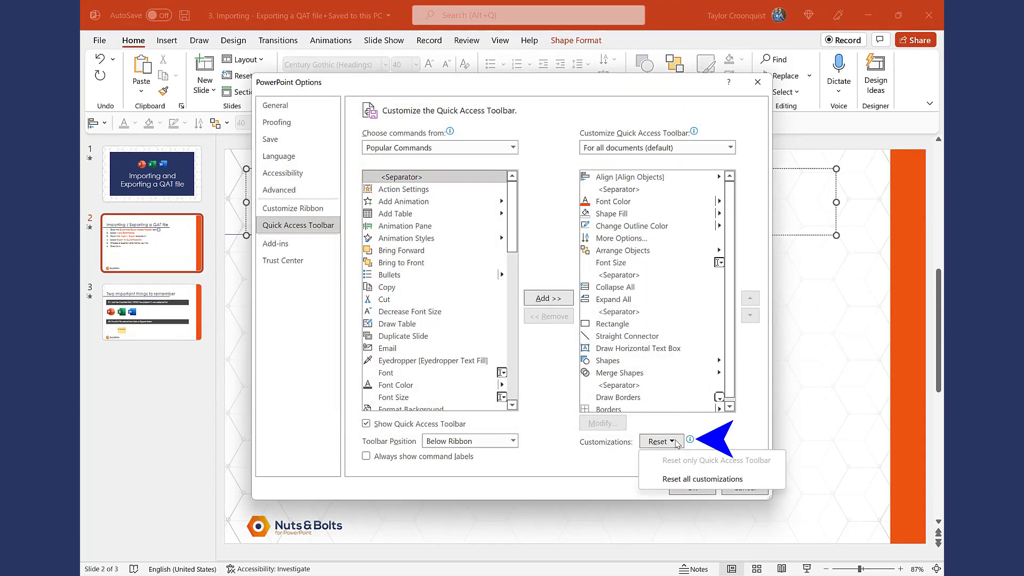
{"action": "left_click", "coordinate": [681, 477]}
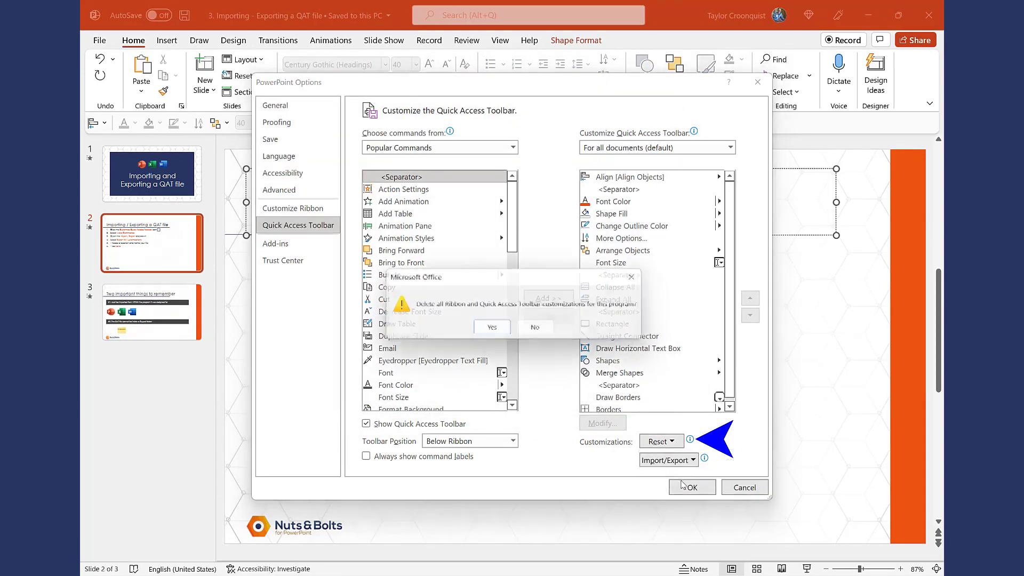
{"action": "left_click", "coordinate": [494, 328]}
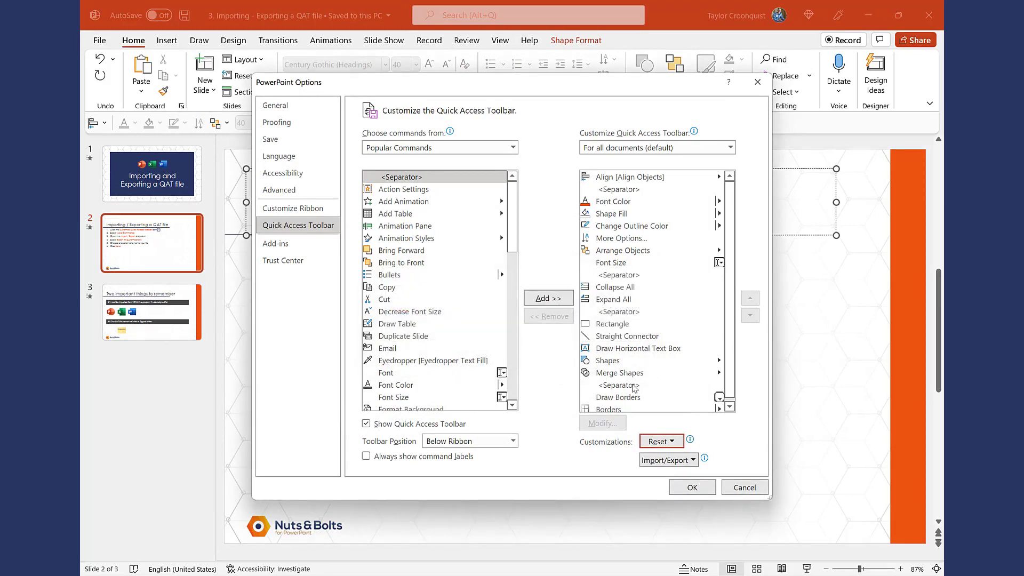
{"action": "left_click", "coordinate": [676, 487]}
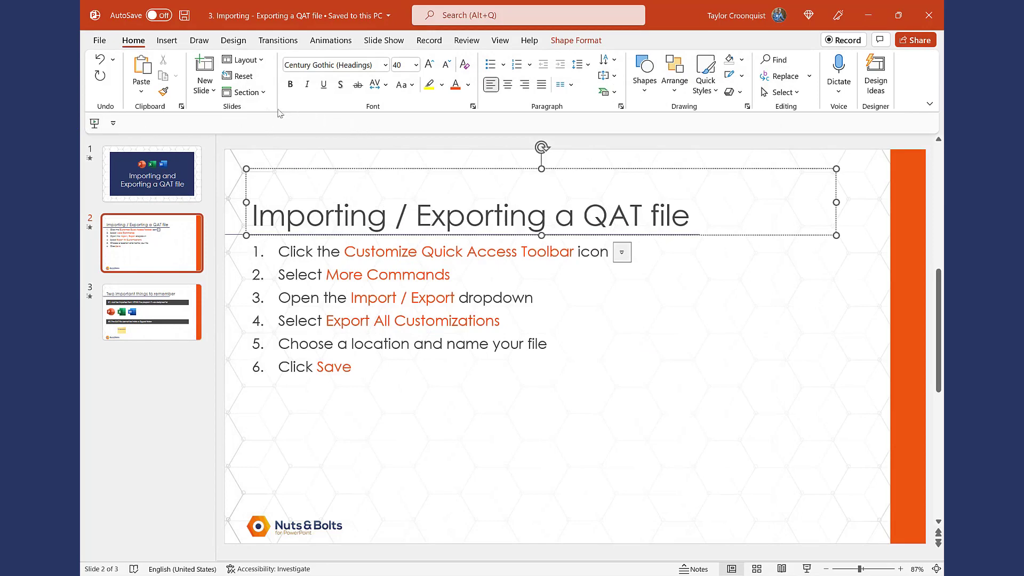
- Import 'PowerPoint Customizations.exportedUI' from the Desktop through the Quick Access Toolbar settings
{"action": "left_click", "coordinate": [113, 124]}
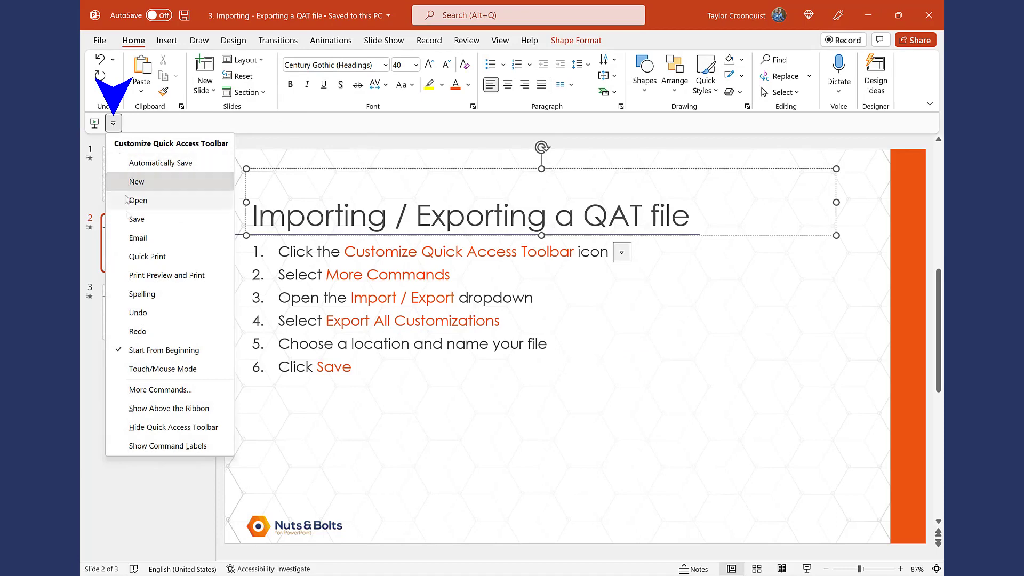
{"action": "left_click", "coordinate": [152, 389]}
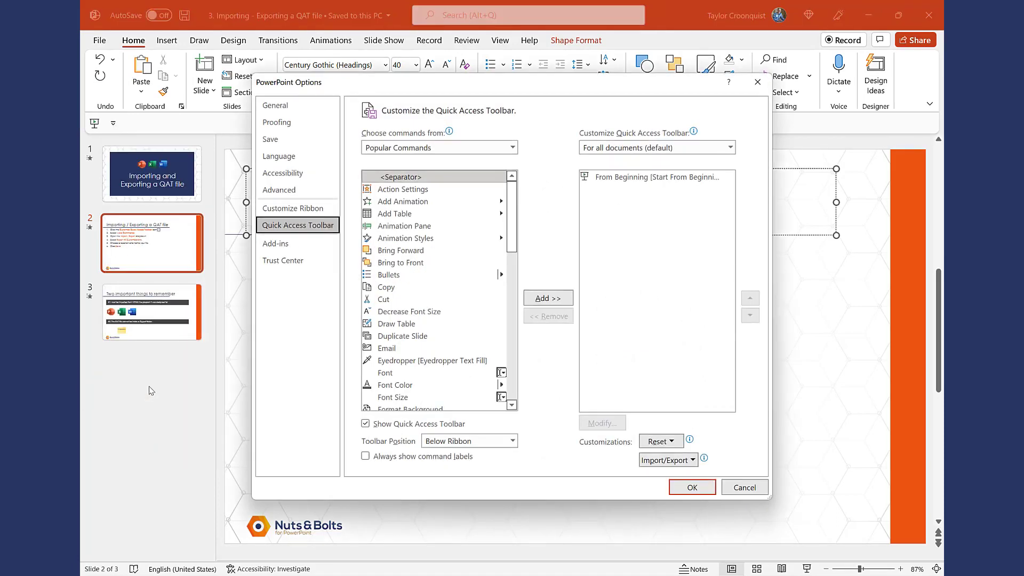
{"action": "left_click", "coordinate": [650, 458]}
{"action": "left_click", "coordinate": [688, 479]}
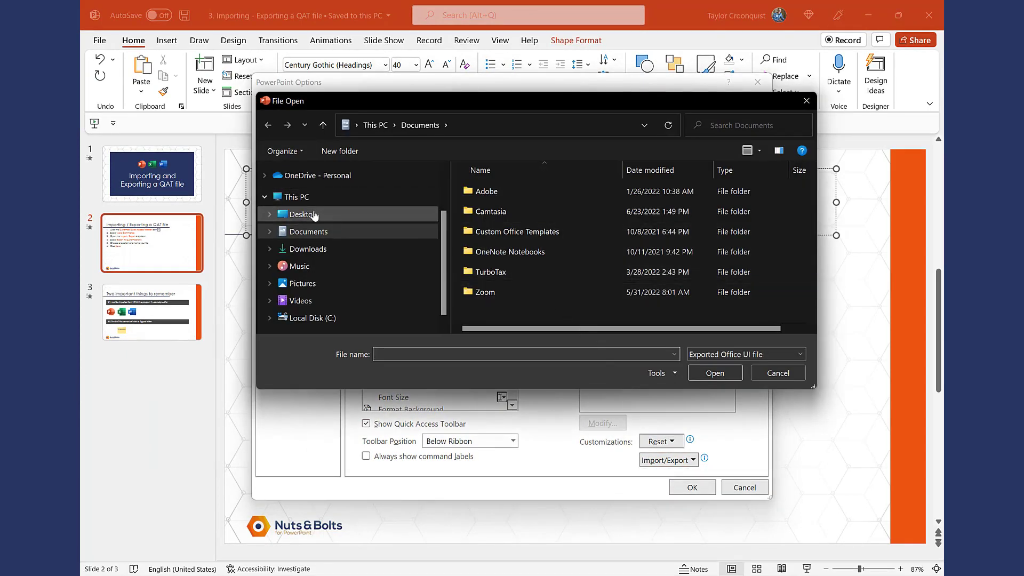
{"action": "left_click", "coordinate": [302, 213]}
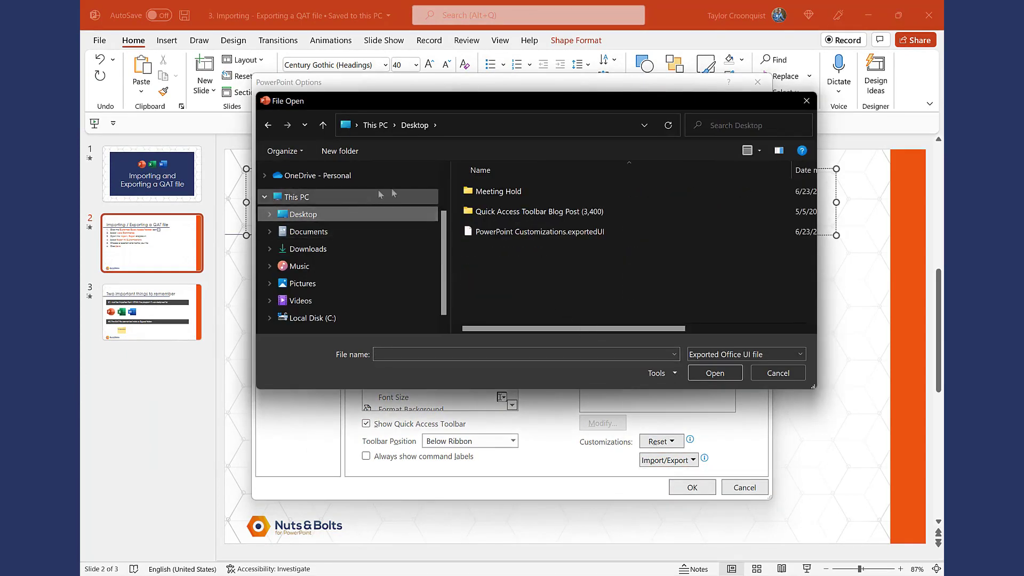
{"action": "left_click", "coordinate": [526, 234]}
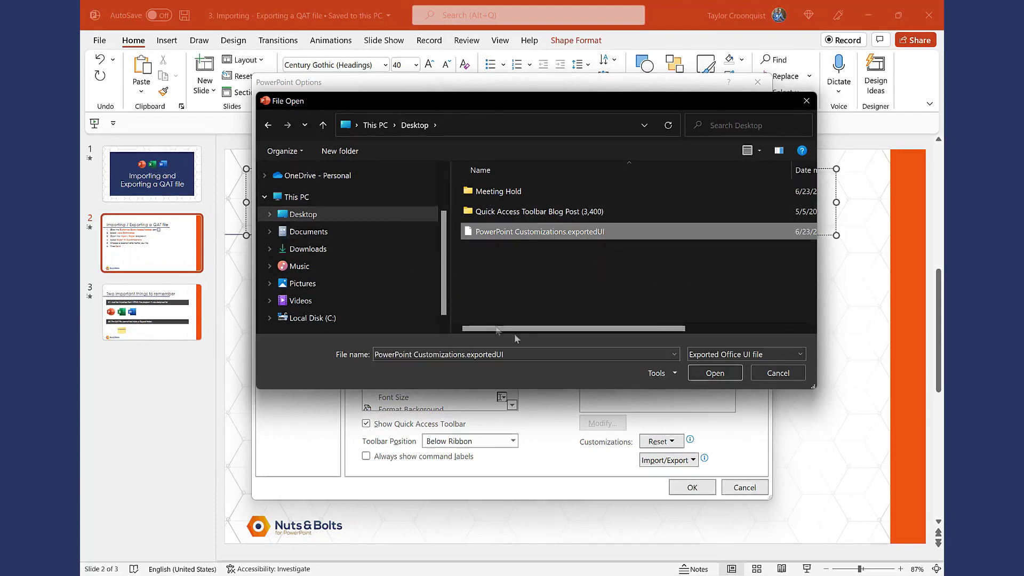
{"action": "left_click", "coordinate": [714, 374]}
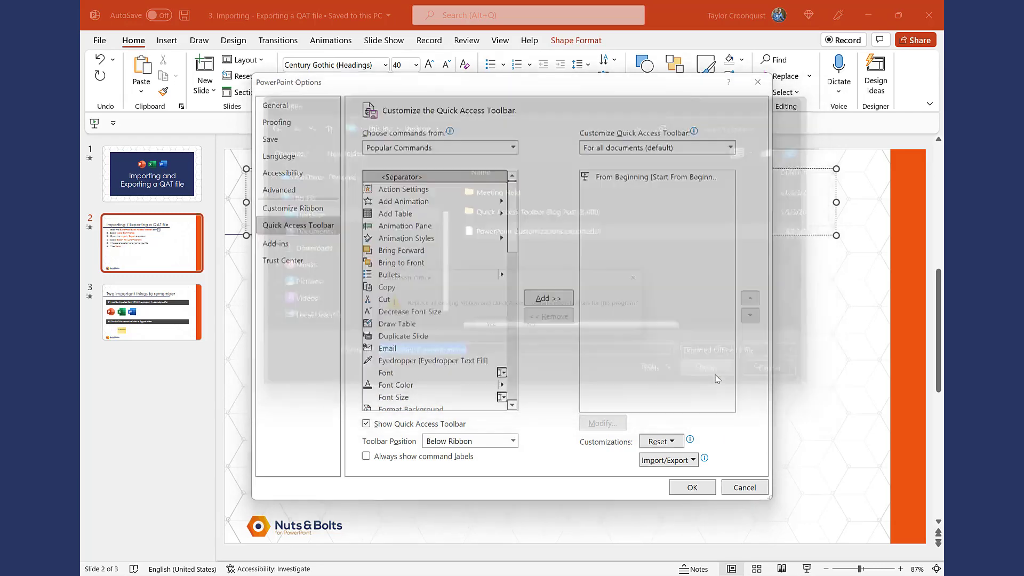
- Confirm replacing the existing customizations and close PowerPoint Options with the restored toolbar
{"action": "left_click", "coordinate": [489, 327]}
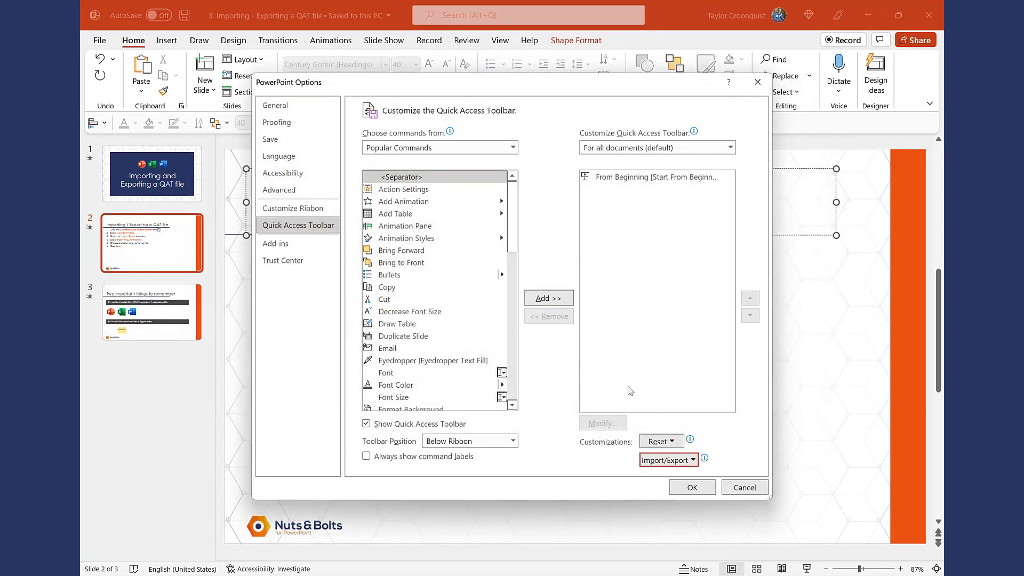
{"action": "left_click", "coordinate": [692, 487]}
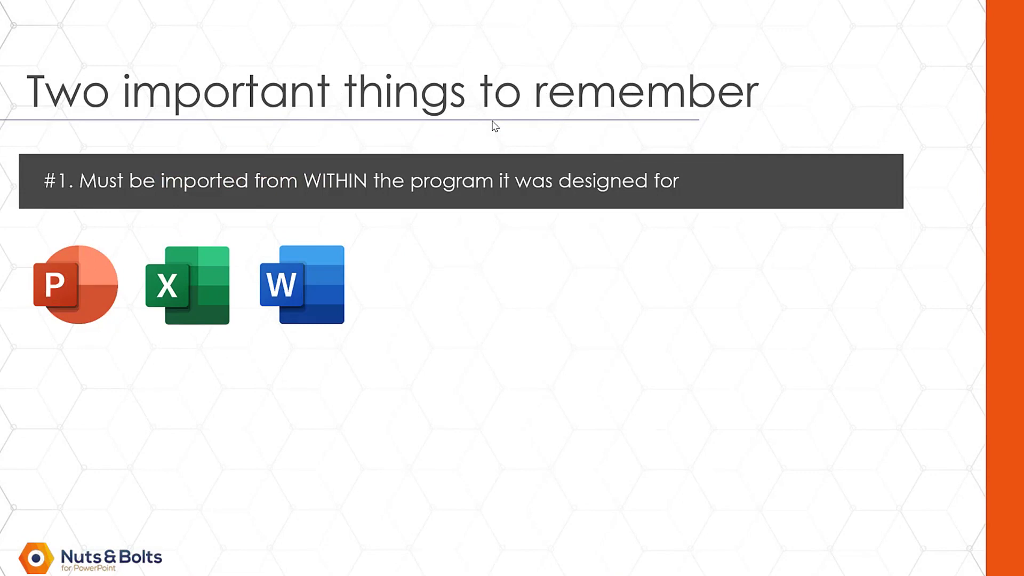
- Ink point #1: underline it, tick the PowerPoint, Excel and Word icons, arrow to Word; advance to tip #2
{"action": "mouse_move", "coordinate": [111, 208]}
{"action": "left_mouse_down"}
{"action": "mouse_move", "coordinate": [213, 218]}
{"action": "mouse_move", "coordinate": [331, 202]}
{"action": "mouse_move", "coordinate": [690, 223]}
{"action": "left_mouse_up"}
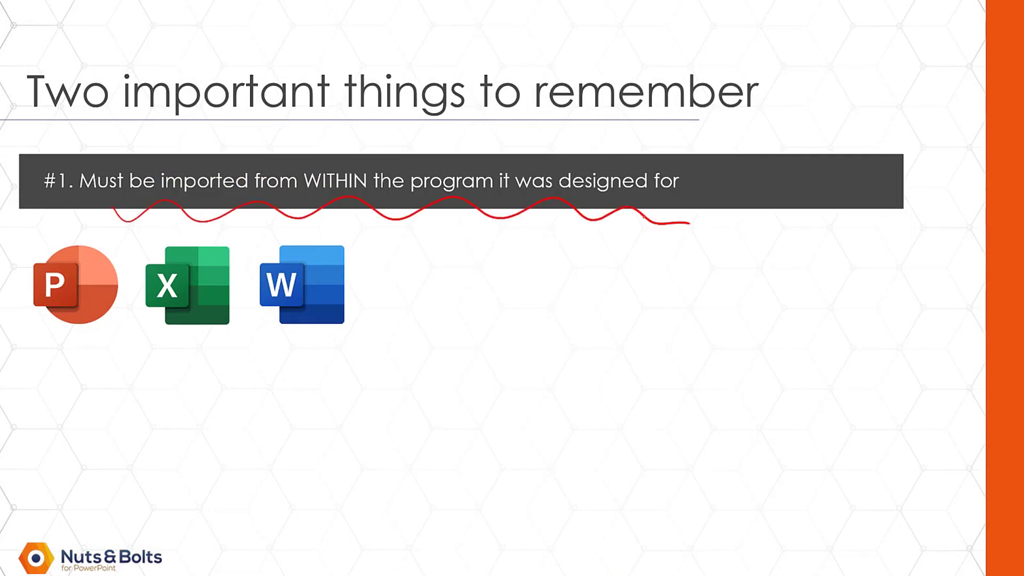
{"action": "mouse_move", "coordinate": [67, 335]}
{"action": "left_mouse_down"}
{"action": "mouse_move", "coordinate": [80, 350]}
{"action": "mouse_move", "coordinate": [104, 310]}
{"action": "left_mouse_up"}
{"action": "left_click_drag", "start_coordinate": [173, 335], "coordinate": [209, 315]}
{"action": "left_click_drag", "start_coordinate": [282, 335], "coordinate": [341, 302]}
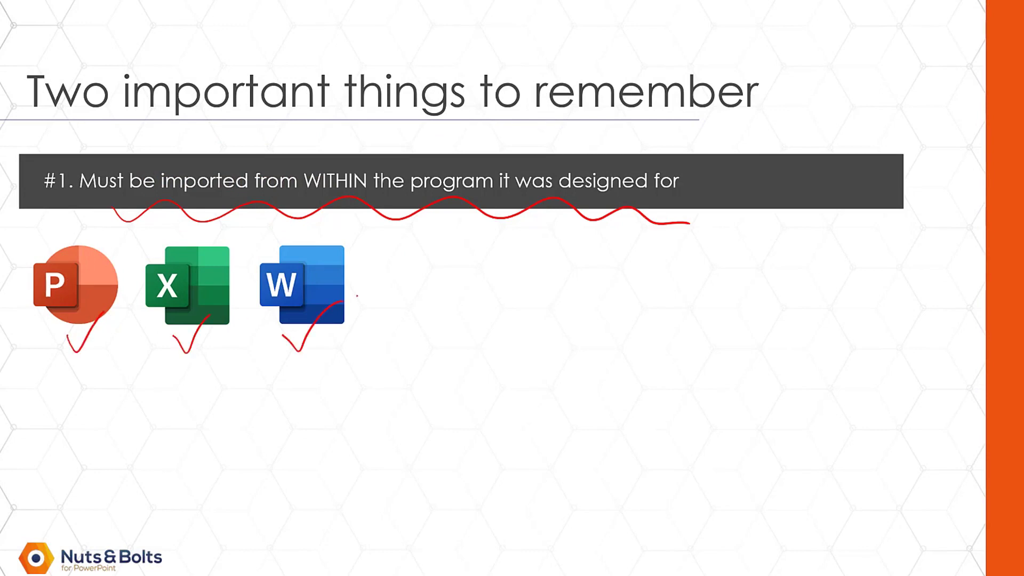
{"action": "mouse_move", "coordinate": [478, 282]}
{"action": "left_mouse_down"}
{"action": "mouse_move", "coordinate": [368, 288]}
{"action": "mouse_move", "coordinate": [417, 319]}
{"action": "left_mouse_up"}
{"action": "mouse_move", "coordinate": [395, 258]}
{"action": "left_mouse_down"}
{"action": "mouse_move", "coordinate": [410, 309]}
{"action": "mouse_move", "coordinate": [387, 280]}
{"action": "mouse_move", "coordinate": [404, 300]}
{"action": "left_mouse_up"}
{"action": "key", "text": "Right"}
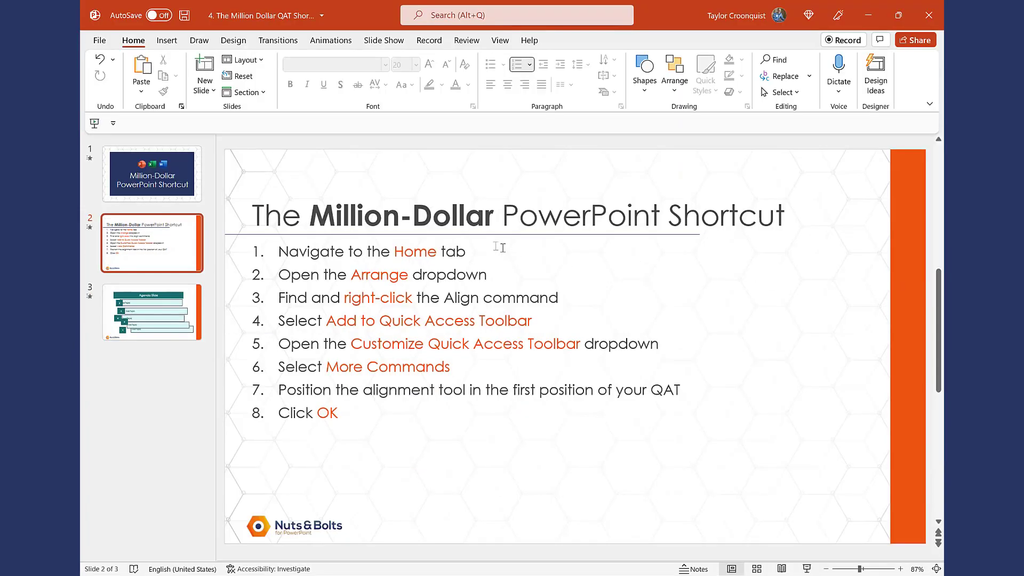
- Select the numbered steps box on slide 2 and add Arrange's Align command to the Quick Access Toolbar
{"action": "left_click", "coordinate": [317, 214]}
{"action": "left_click_drag", "start_coordinate": [314, 215], "coordinate": [494, 219]}
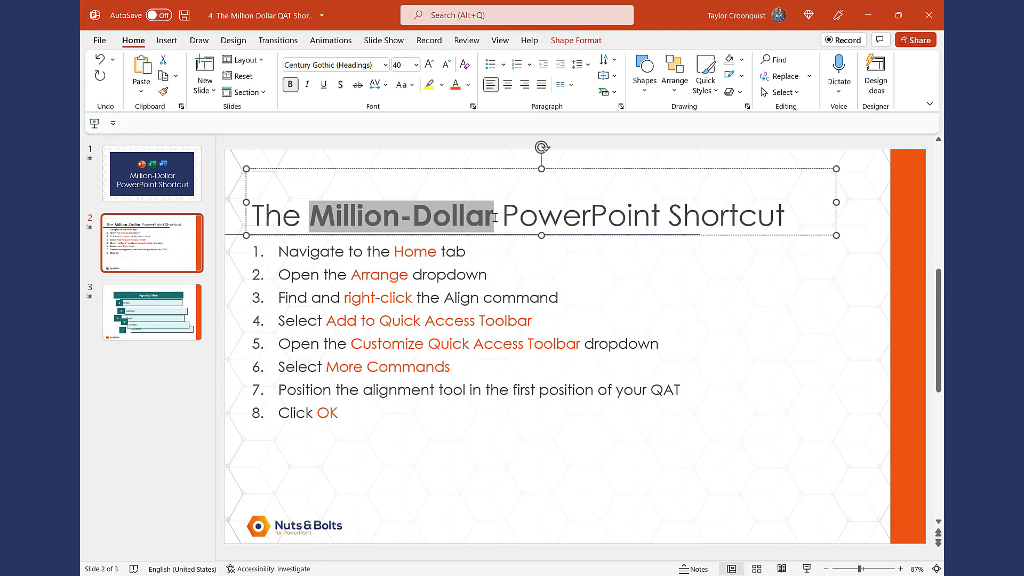
{"action": "left_click", "coordinate": [335, 245]}
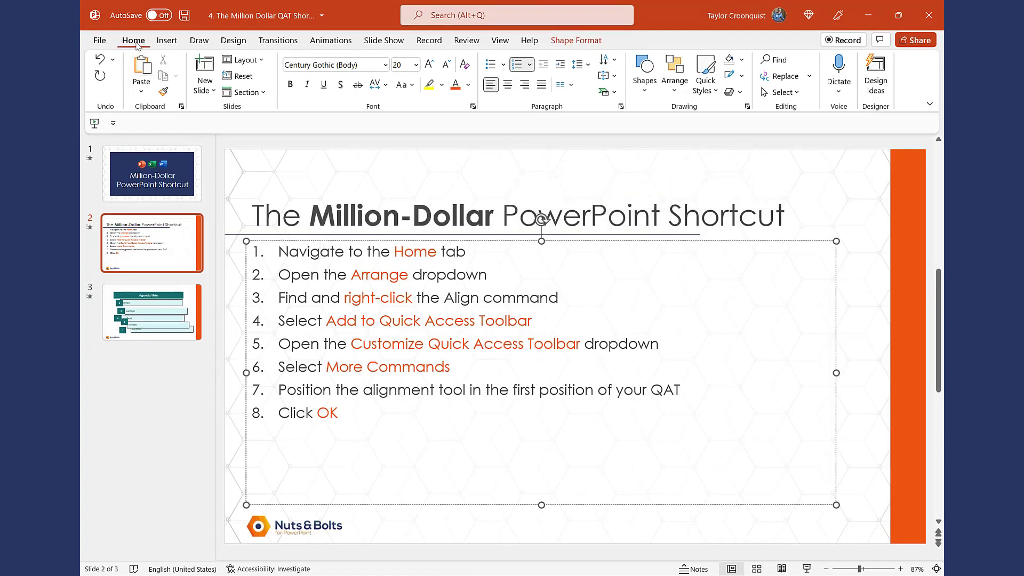
{"action": "left_click", "coordinate": [675, 85]}
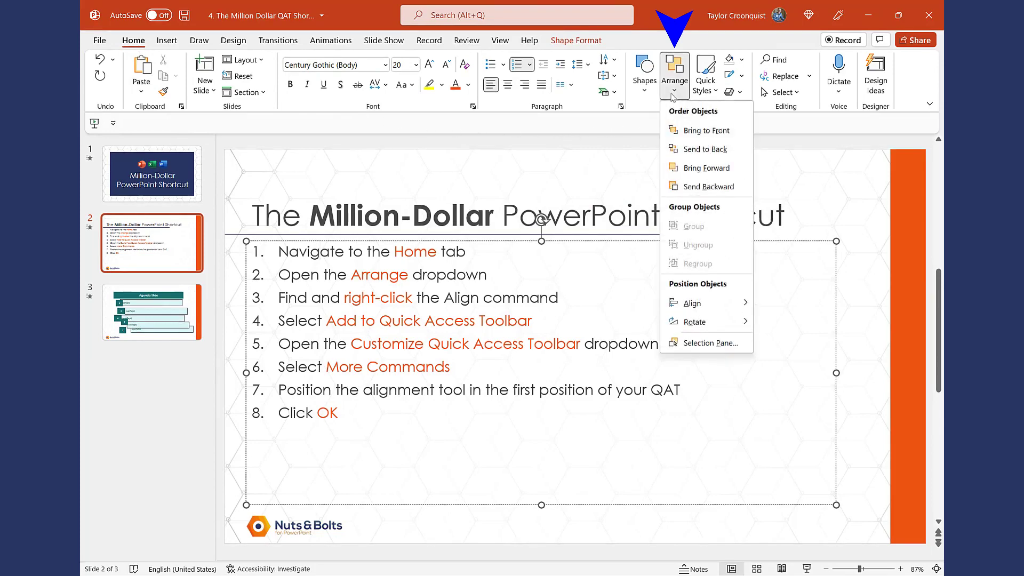
{"action": "right_click", "coordinate": [685, 304]}
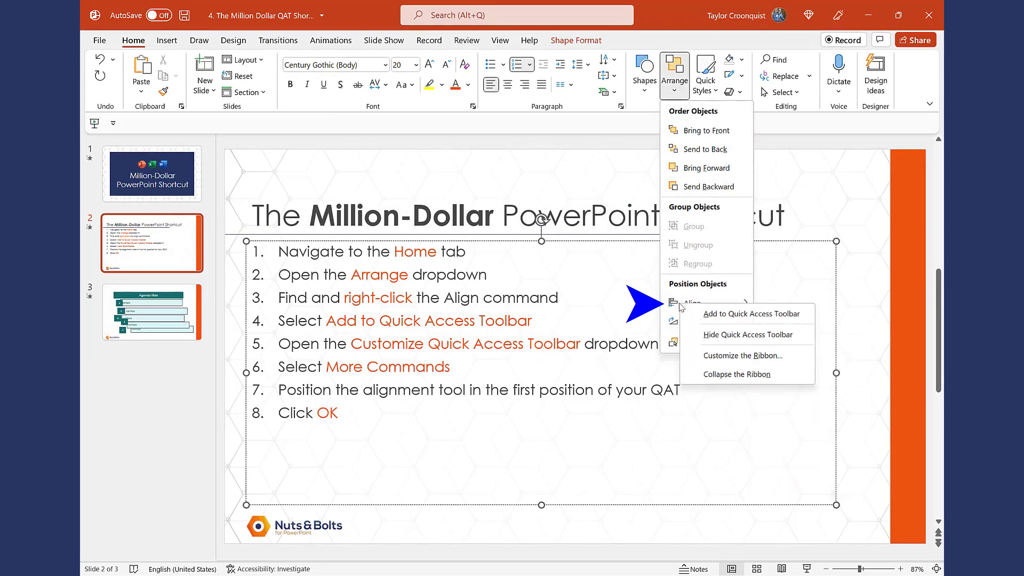
{"action": "left_click", "coordinate": [692, 315]}
{"action": "key", "text": "alt"}
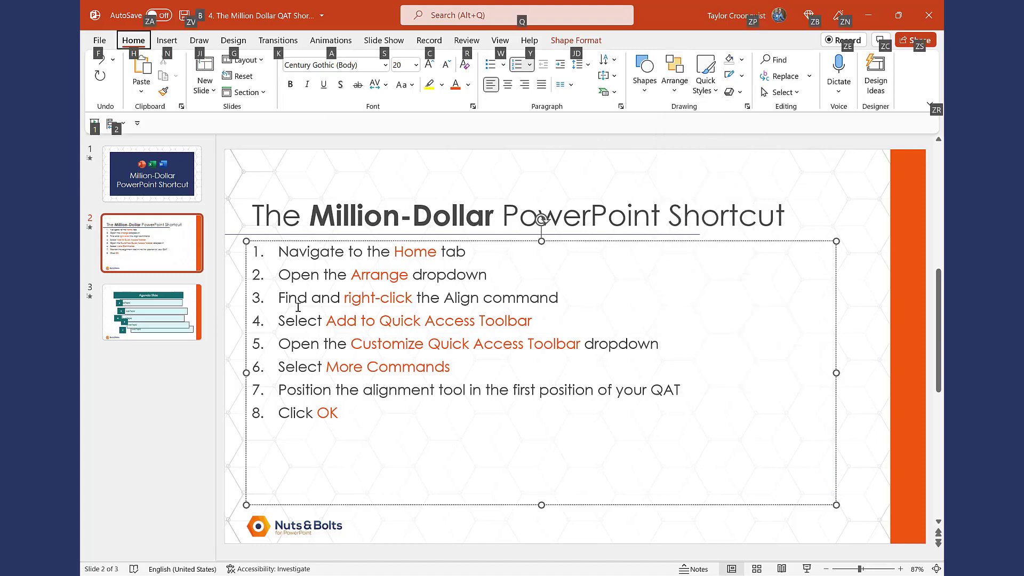
- In the Quick Access Toolbar list, move Align above From Beginning and confirm with OK
{"action": "left_click", "coordinate": [137, 124]}
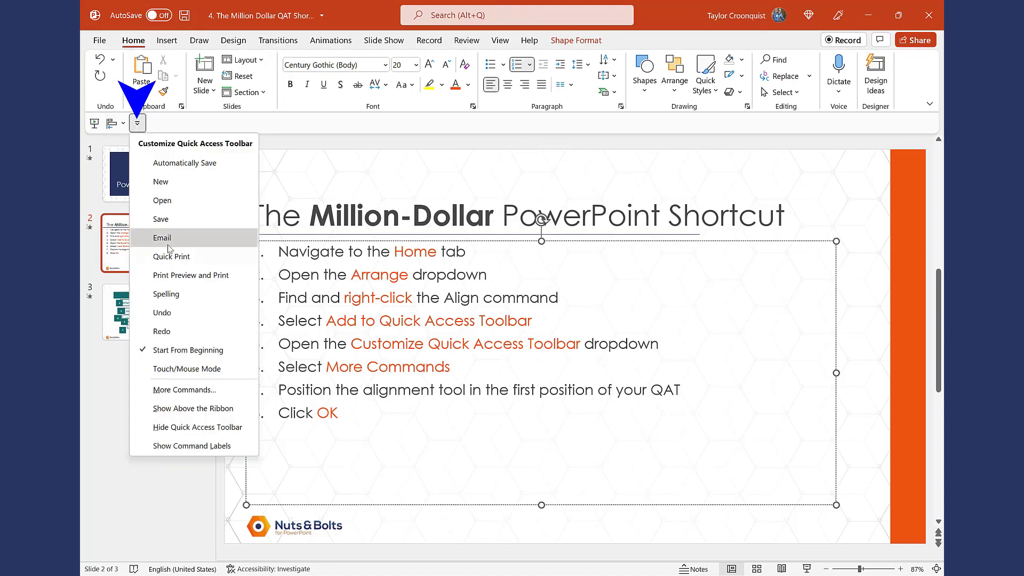
{"action": "left_click", "coordinate": [198, 390]}
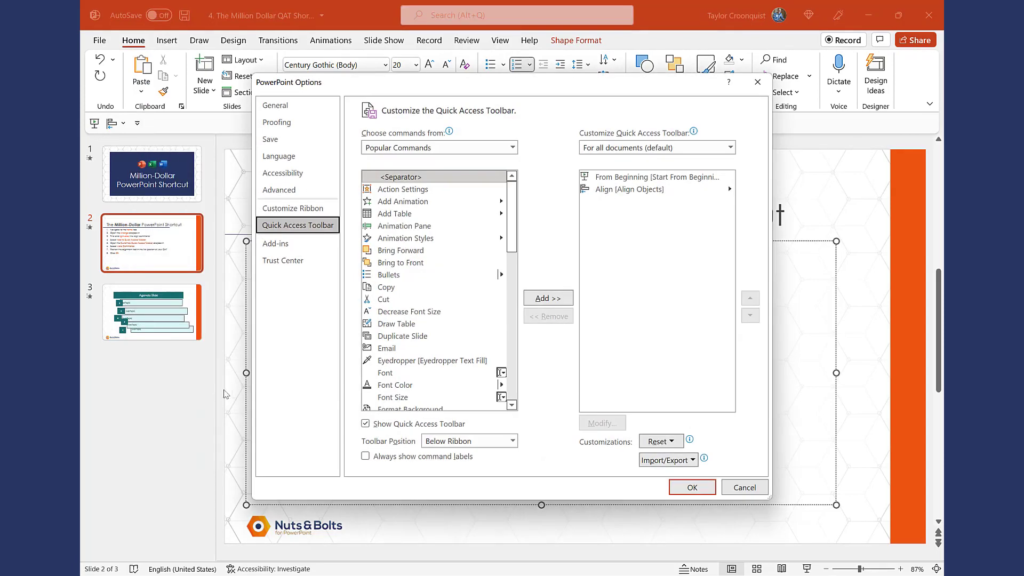
{"action": "left_click", "coordinate": [628, 192]}
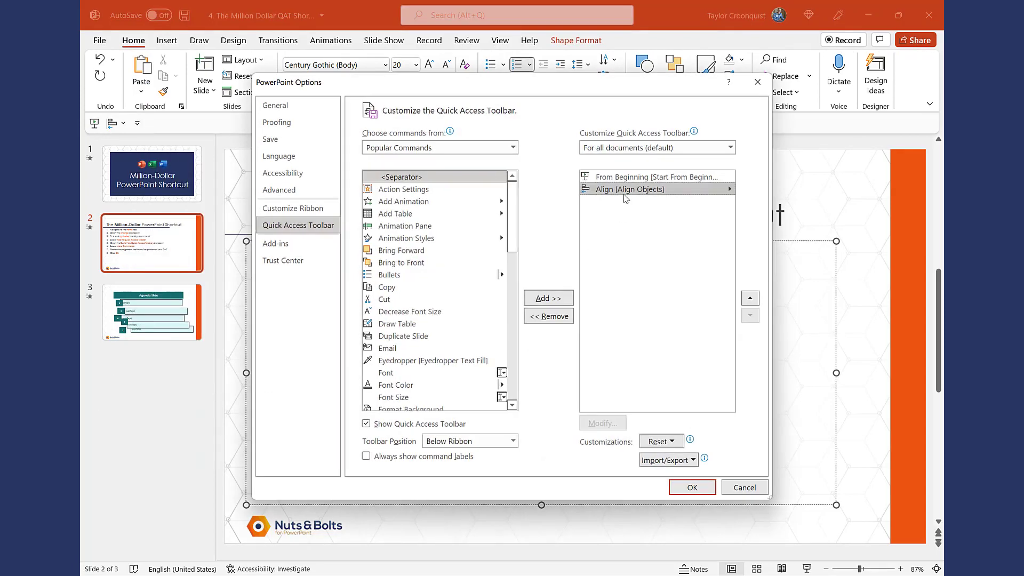
{"action": "left_click", "coordinate": [751, 299]}
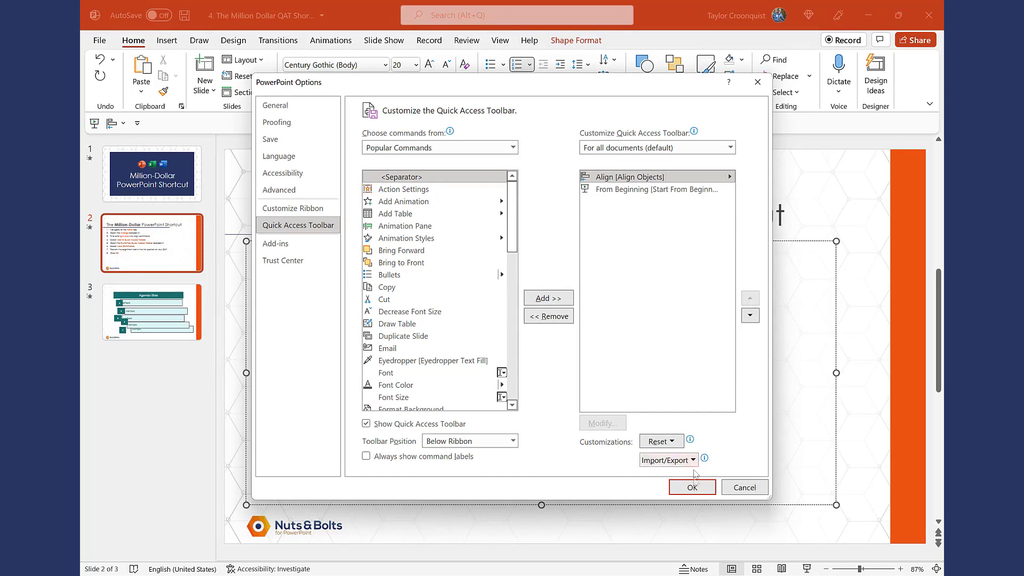
{"action": "left_click", "coordinate": [692, 486]}
{"action": "key", "text": "alt"}
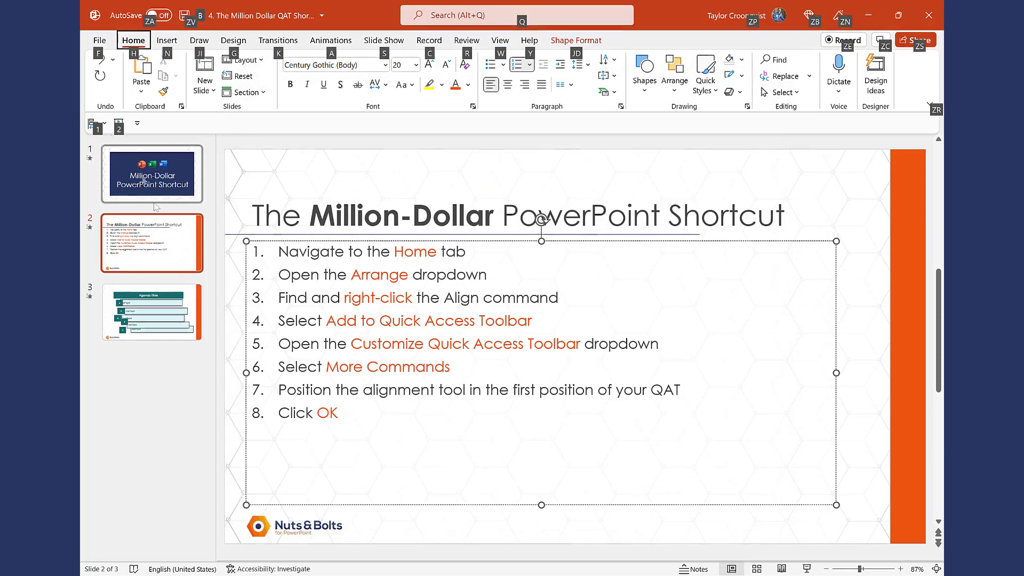
- On the Agenda slide, distribute the five # squares vertically and align their left edges using Alt+1
{"action": "left_click", "coordinate": [167, 316]}
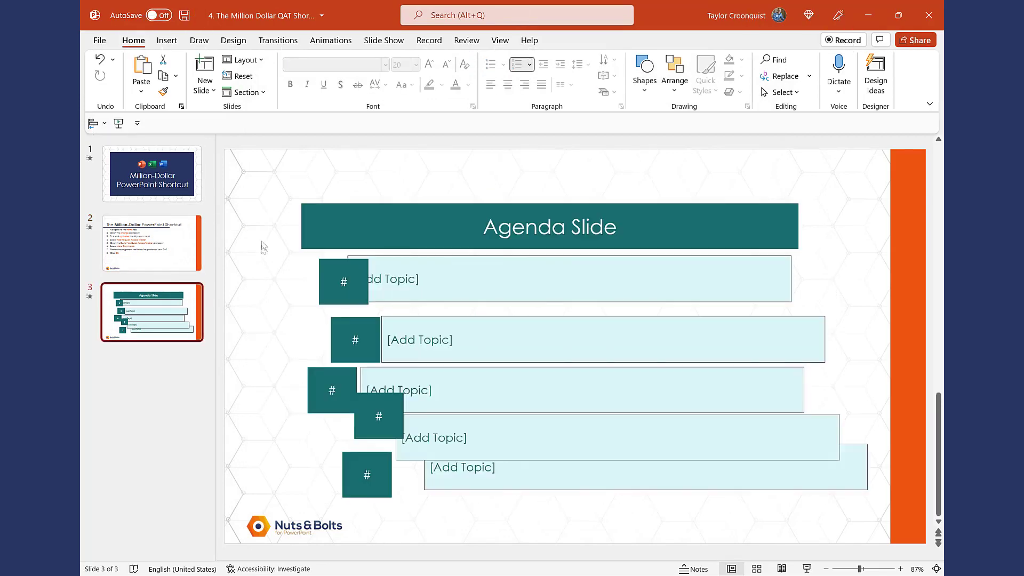
{"action": "left_click_drag", "start_coordinate": [261, 238], "coordinate": [443, 512]}
{"action": "left_click", "coordinate": [403, 240], "text": "shift"}
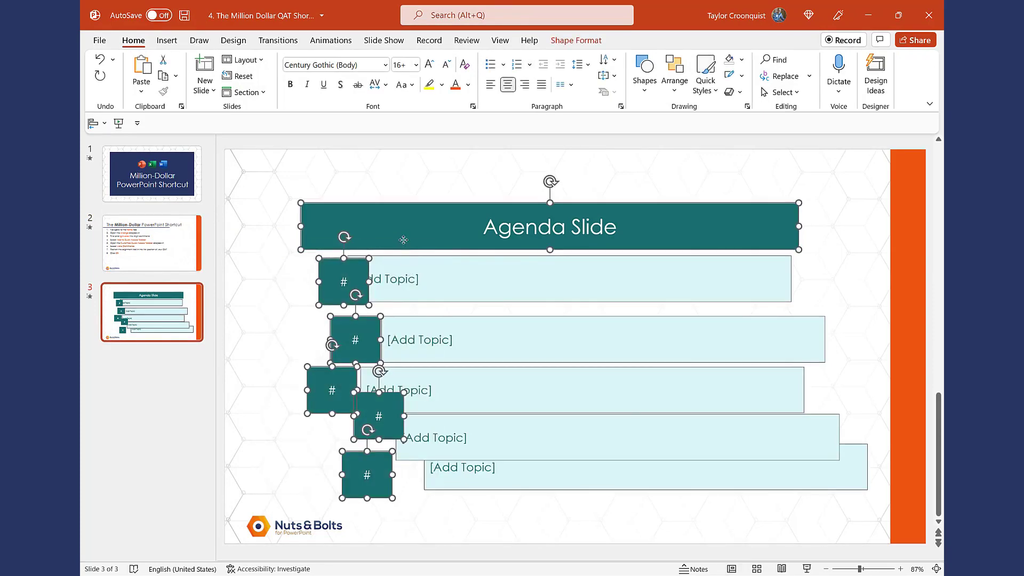
{"action": "key", "text": "alt"}
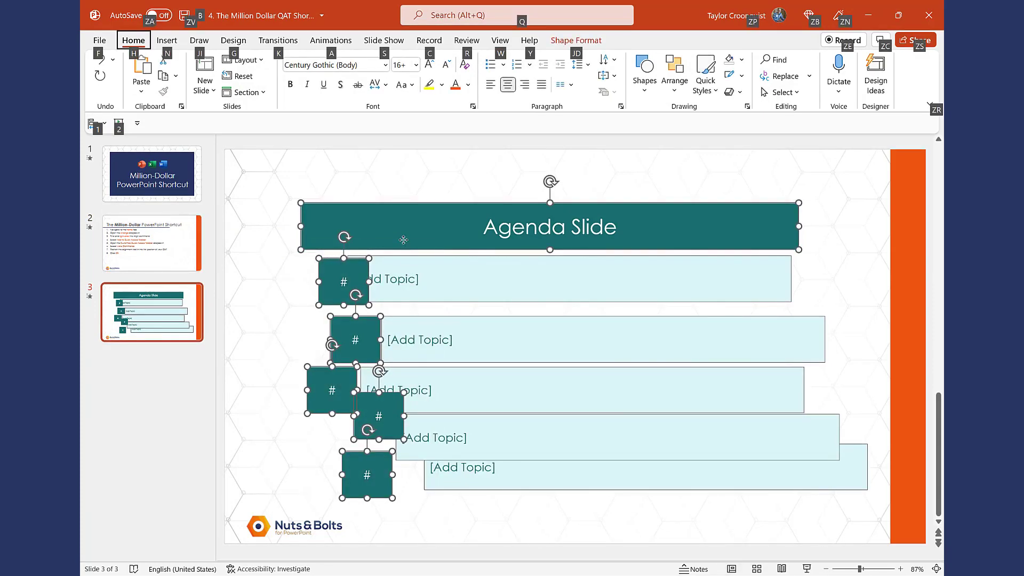
{"action": "key", "text": "1"}
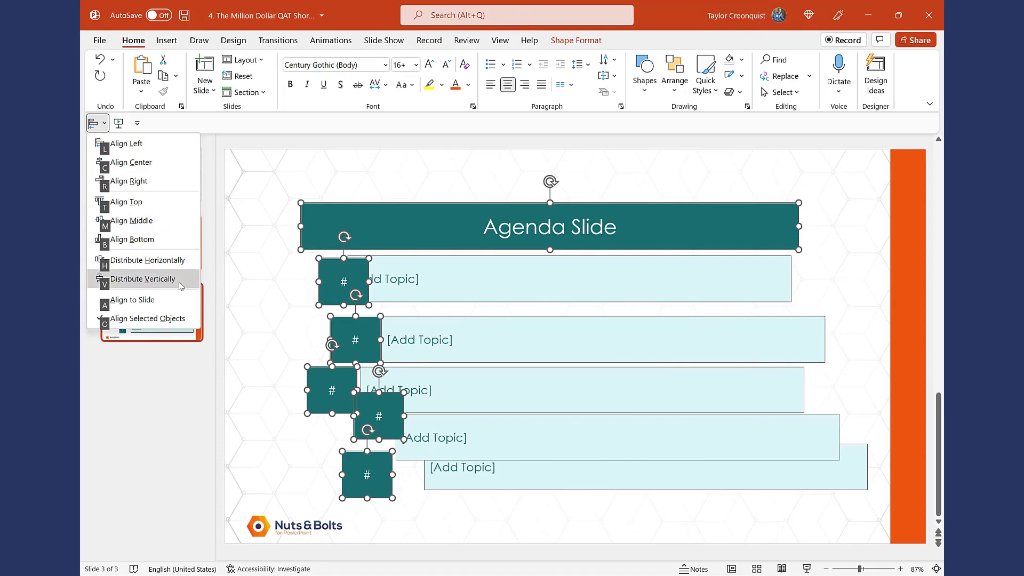
{"action": "key", "text": "v"}
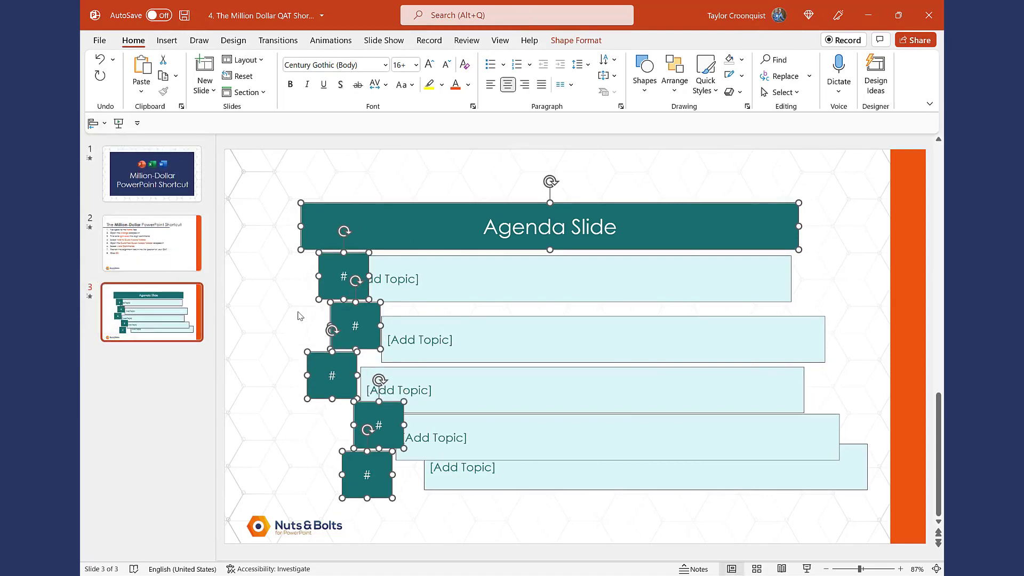
{"action": "key", "text": "alt"}
{"action": "key", "text": "1"}
{"action": "key", "text": "l"}
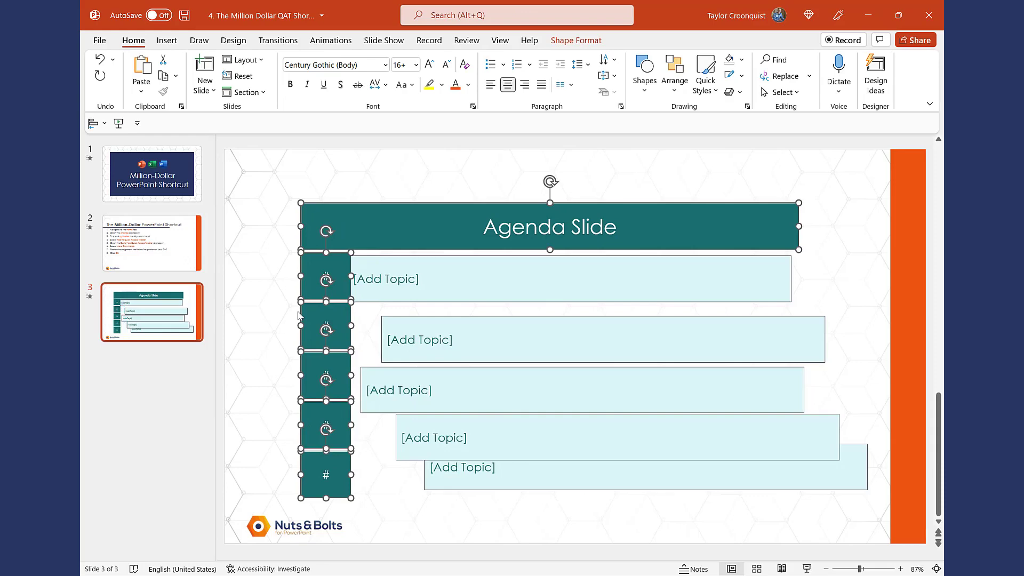
- Middle-align the bottom [Add Topic] box with its # square
{"action": "left_click", "coordinate": [431, 472]}
{"action": "left_click", "coordinate": [331, 483], "text": "shift"}
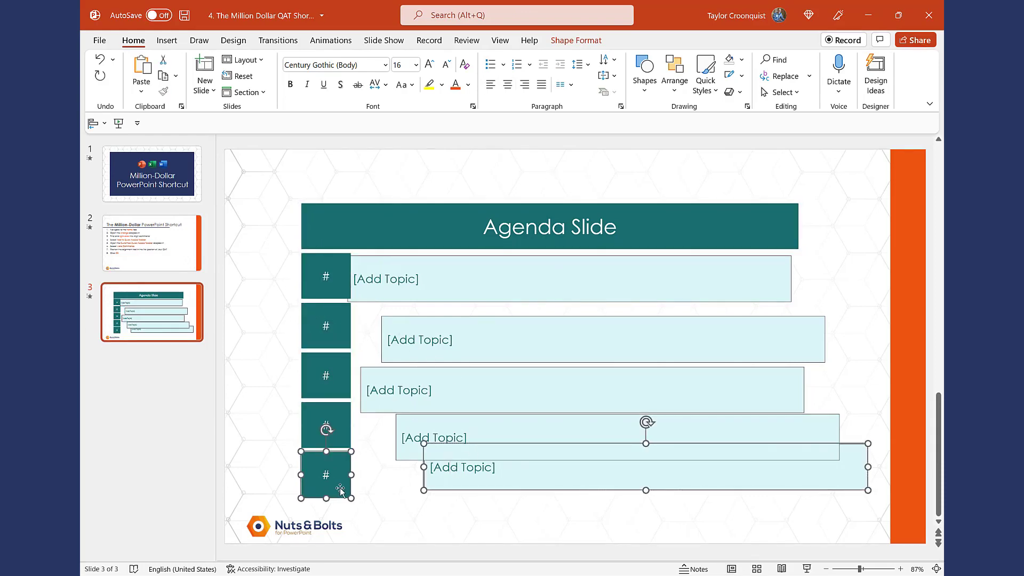
{"action": "key", "text": "alt"}
{"action": "key", "text": "1"}
{"action": "key", "text": "m"}
- Right-align the five [Add Topic] boxes with the title bar and distribute them vertically
{"action": "left_click_drag", "start_coordinate": [880, 522], "coordinate": [323, 246]}
{"action": "left_click_drag", "start_coordinate": [475, 303], "coordinate": [283, 297]}
{"action": "left_click", "coordinate": [380, 225], "text": "shift"}
{"action": "key", "text": "alt"}
{"action": "key", "text": "1"}
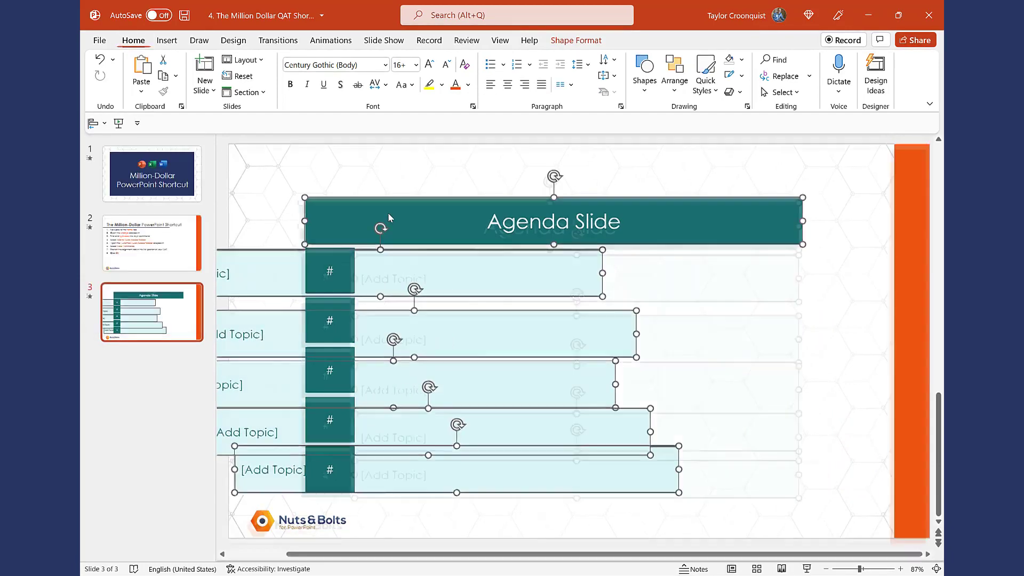
{"action": "key", "text": "r"}
{"action": "key", "text": "alt"}
{"action": "key", "text": "1"}
{"action": "key", "text": "v"}
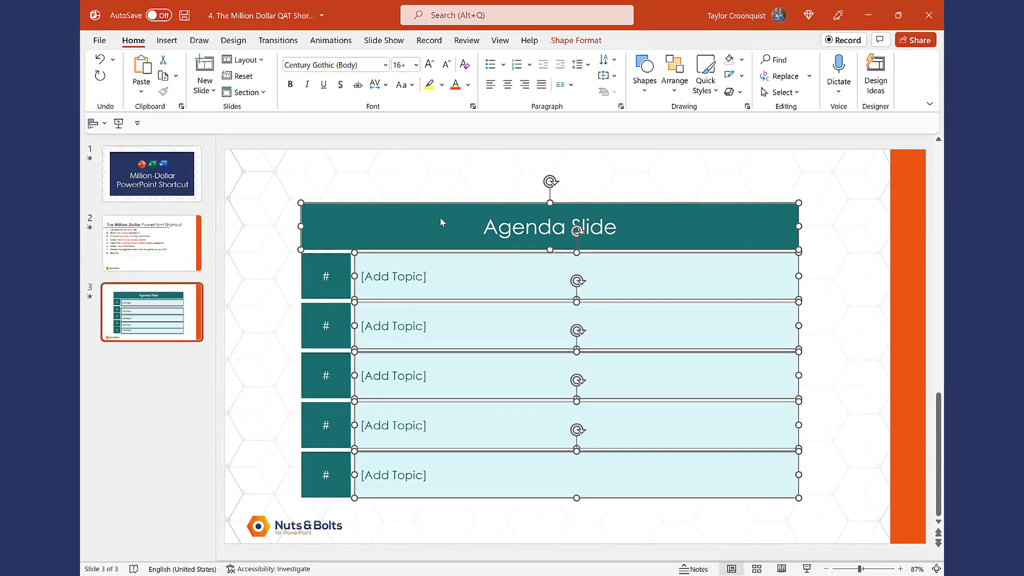
- Select every agenda shape and centre the whole group horizontally on the slide
{"action": "left_click_drag", "start_coordinate": [283, 181], "coordinate": [829, 521]}
{"action": "key", "text": "alt"}
{"action": "key", "text": "1"}
{"action": "key", "text": "c"}
{"action": "key", "text": "alt"}
{"action": "key", "text": "1"}
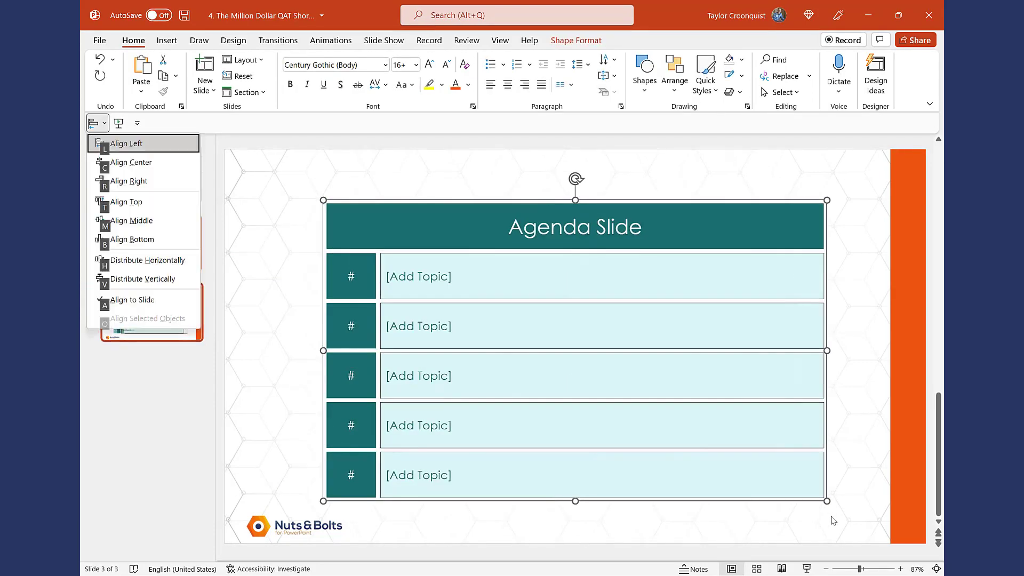
{"action": "key", "text": "o"}
{"action": "key", "text": "ctrl+shift+g"}
{"action": "key", "text": "alt"}
{"action": "key", "text": "1"}
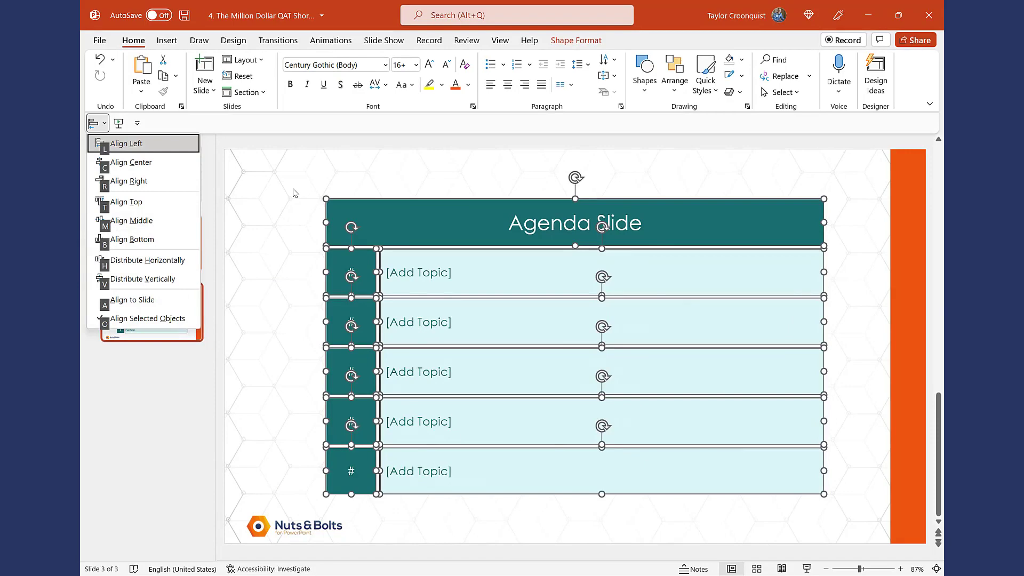